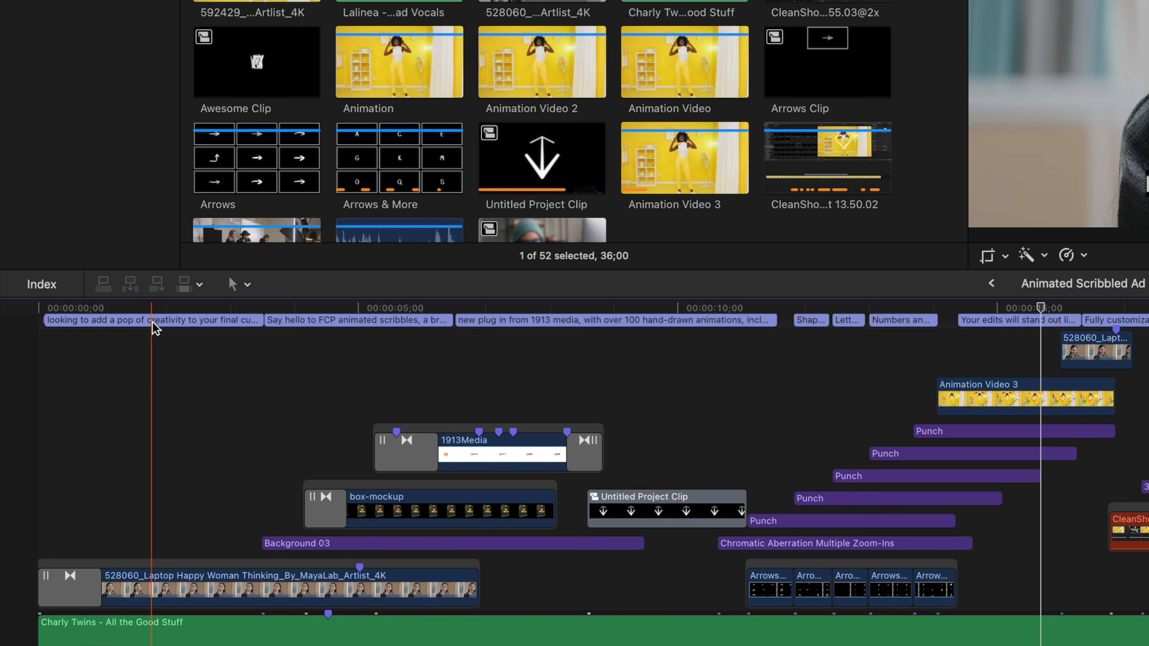
- Capitalize the first letter of the first caption so it starts with "Looking"
double_click(153, 322)
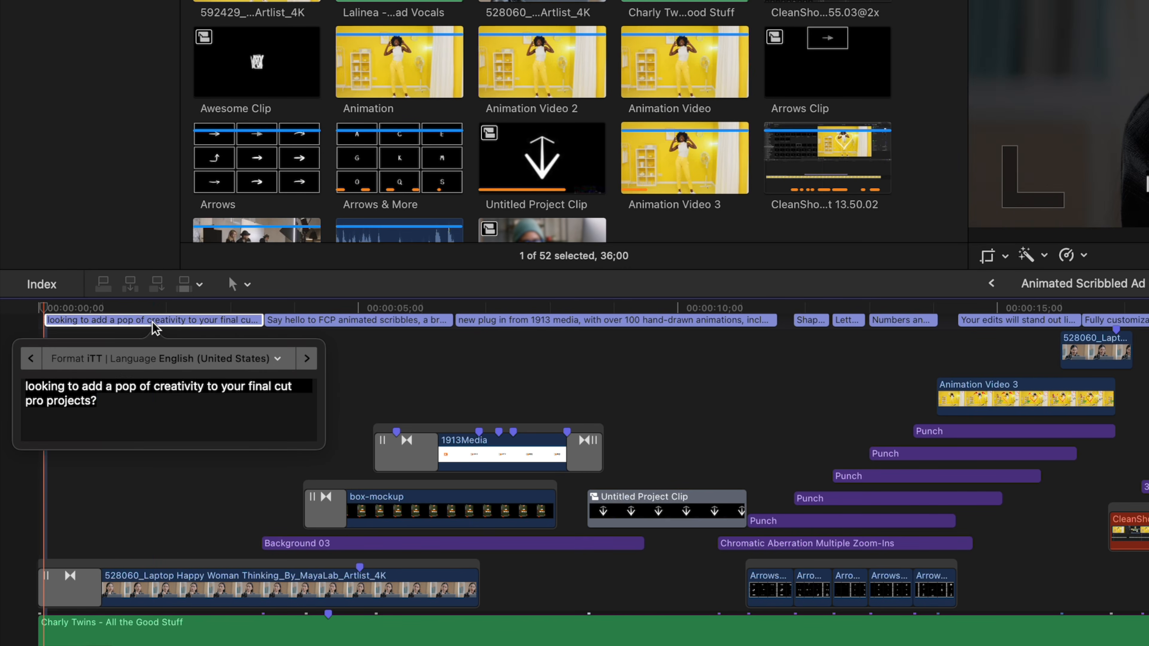
click(28, 386)
key(BackSpace)
text(L)
click(413, 367)
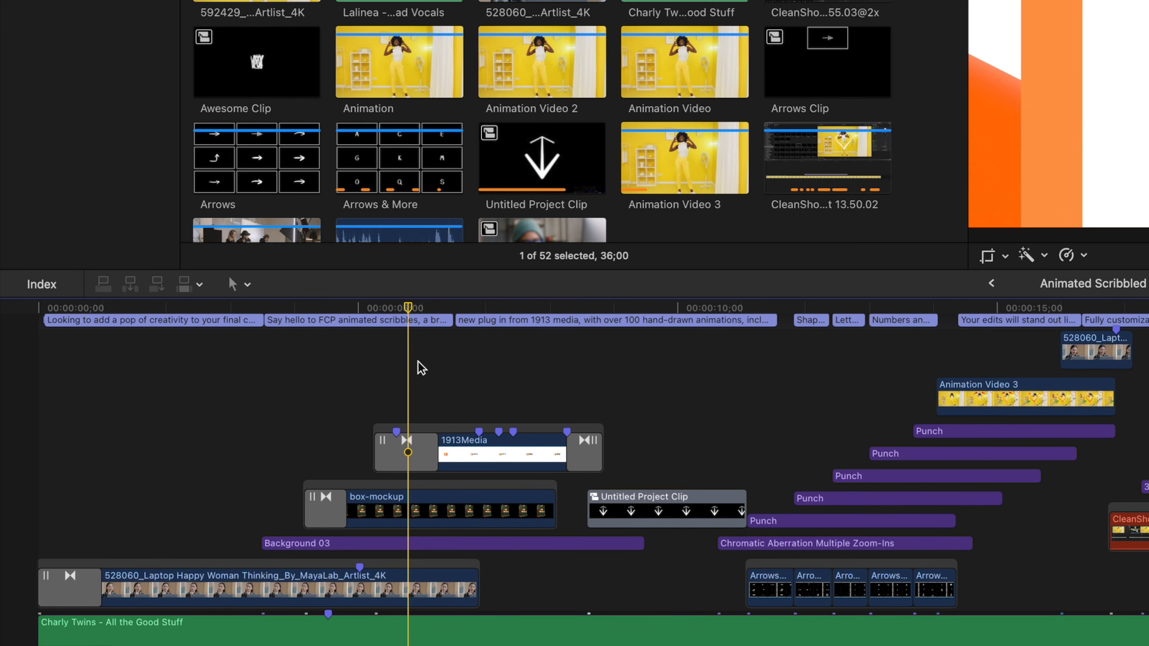
- Shorten the end of the second caption and open the third caption's text for editing
drag(444, 320, 410, 321)
double_click(535, 321)
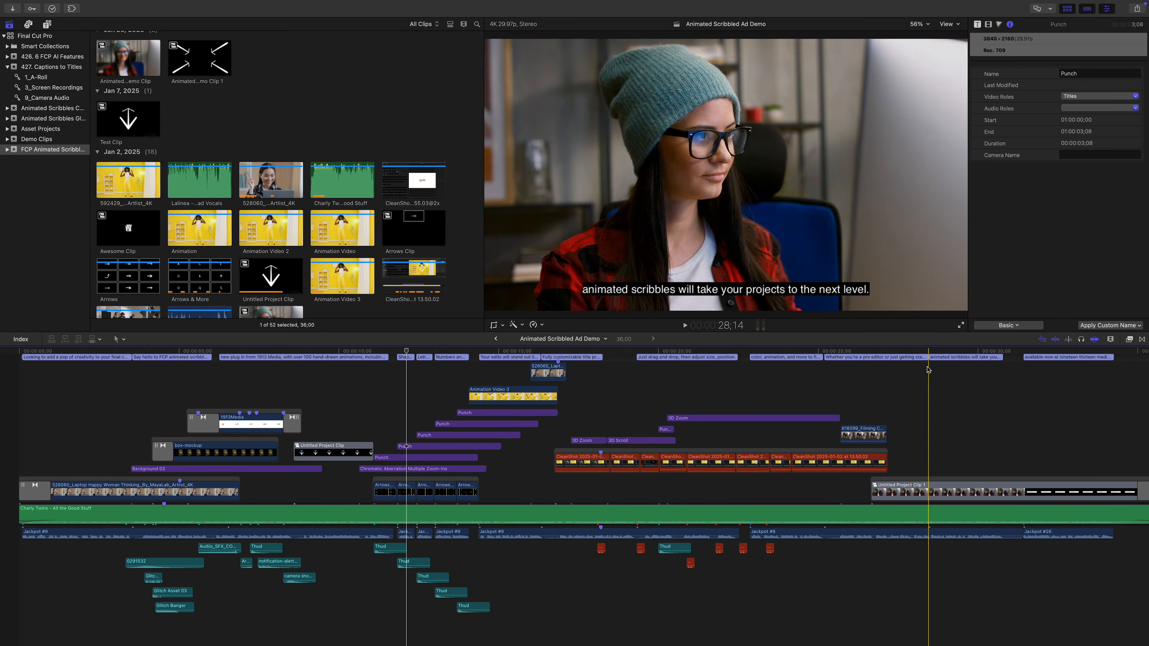
- Correct the last caption's web address to use the number 1913, reading "available now at 1913media.com"
double_click(1064, 357)
drag(1086, 390, 1037, 391)
text(1913)
click(961, 409)
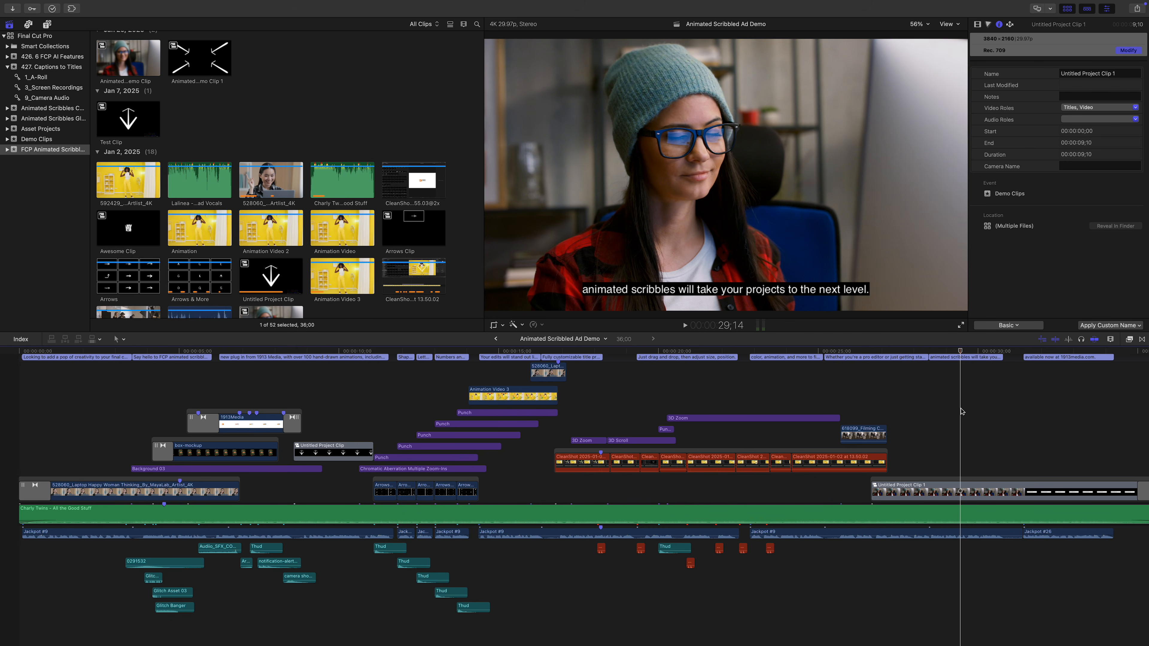
- Export the project's English iTT captions to the Desktop as "Animated Scribbled Ad Demo captions", with start time relative to timeline
scroll(380, 113, up, 8)
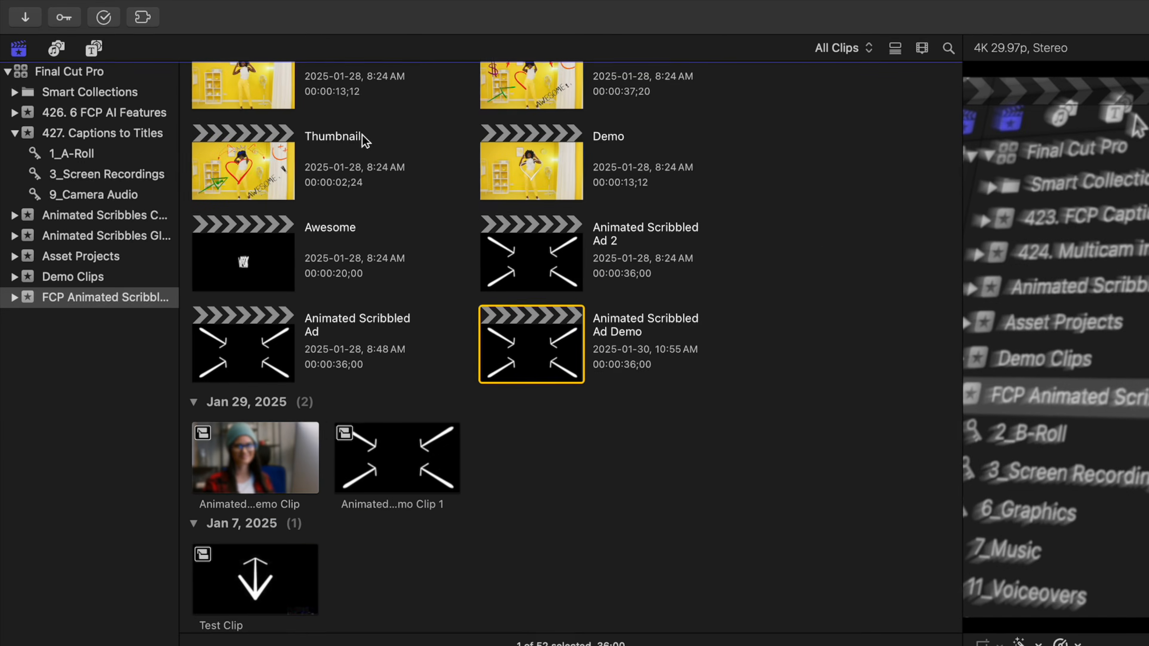
mouse_move(297, 3)
click(167, 9)
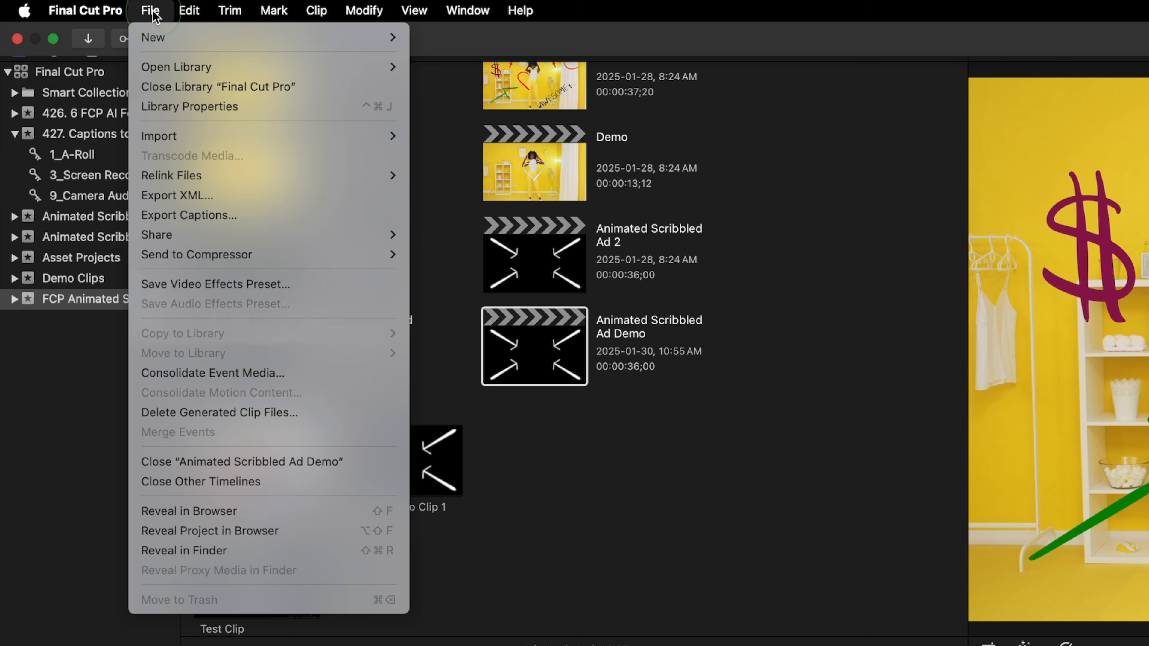
click(247, 217)
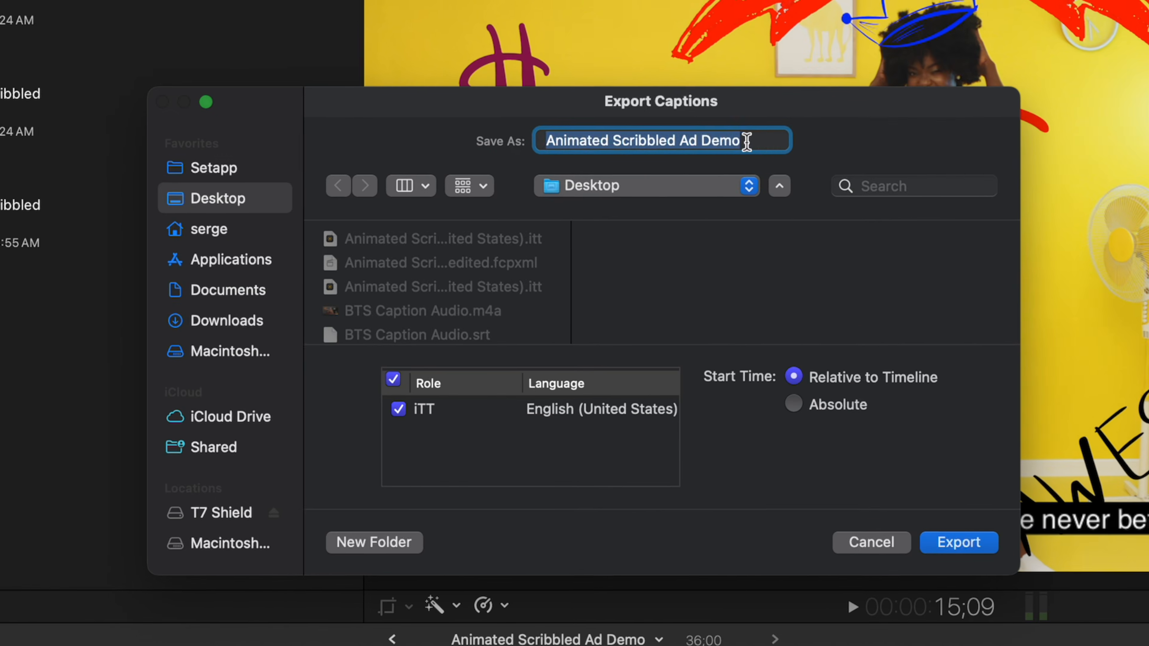
click(744, 138)
text(captions)
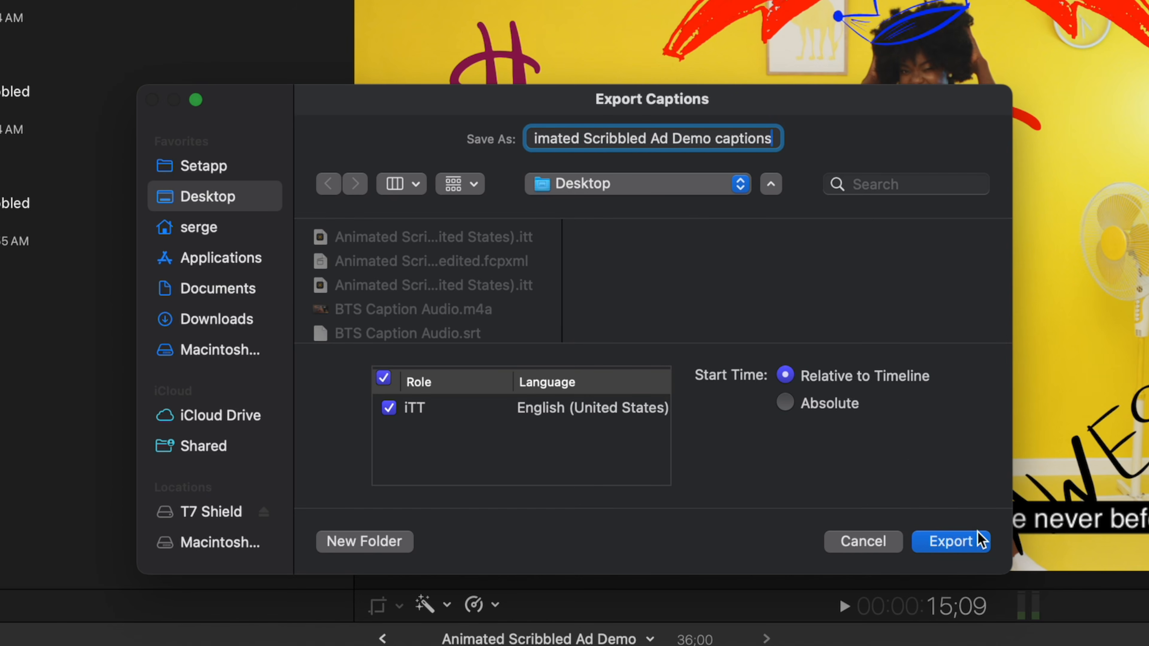
click(973, 544)
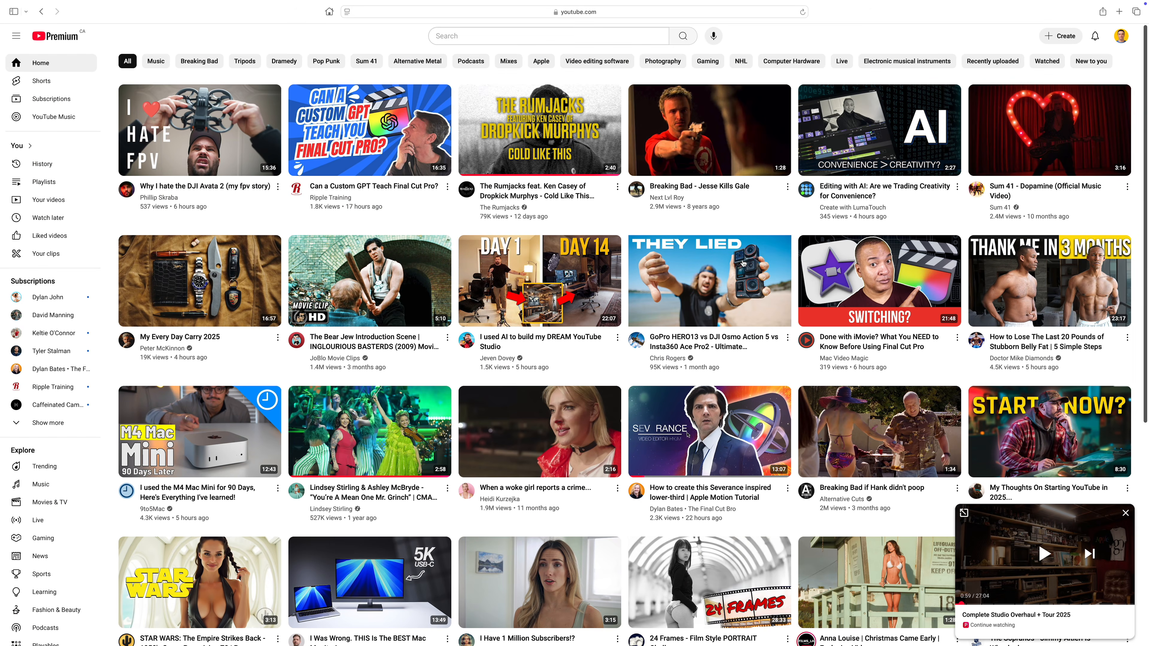
- In the web browser, go to editingtools.io and open the Subtitle Tool & Converter
click(516, 12)
text(editingtools.io)
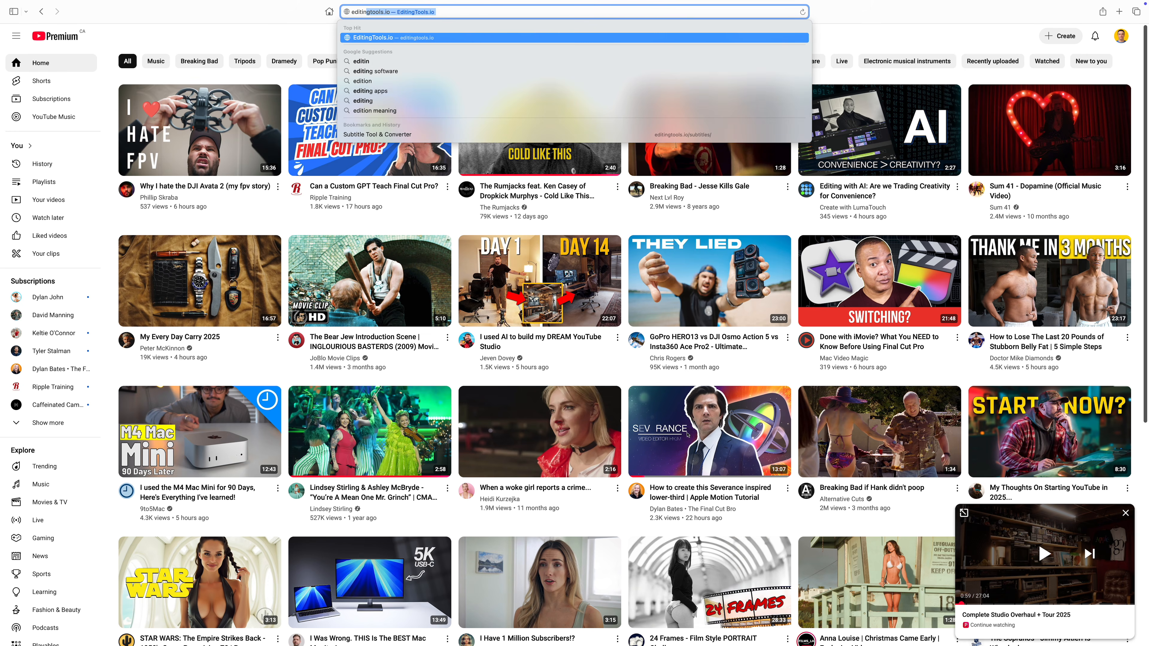
key(Return)
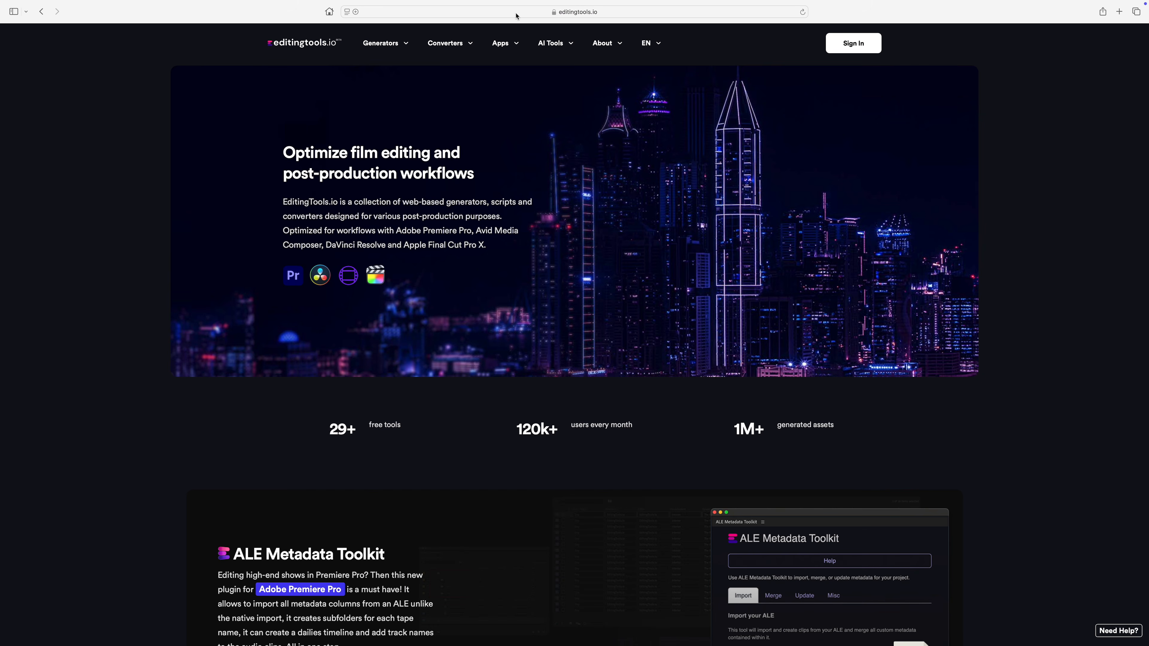
click(466, 44)
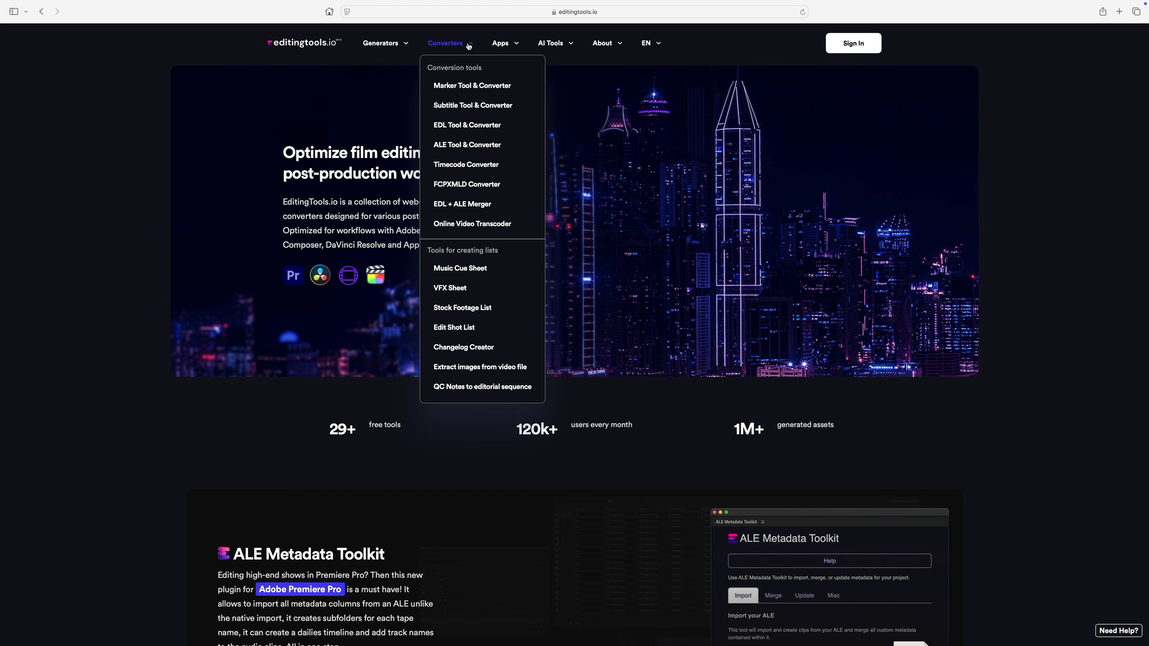
click(499, 111)
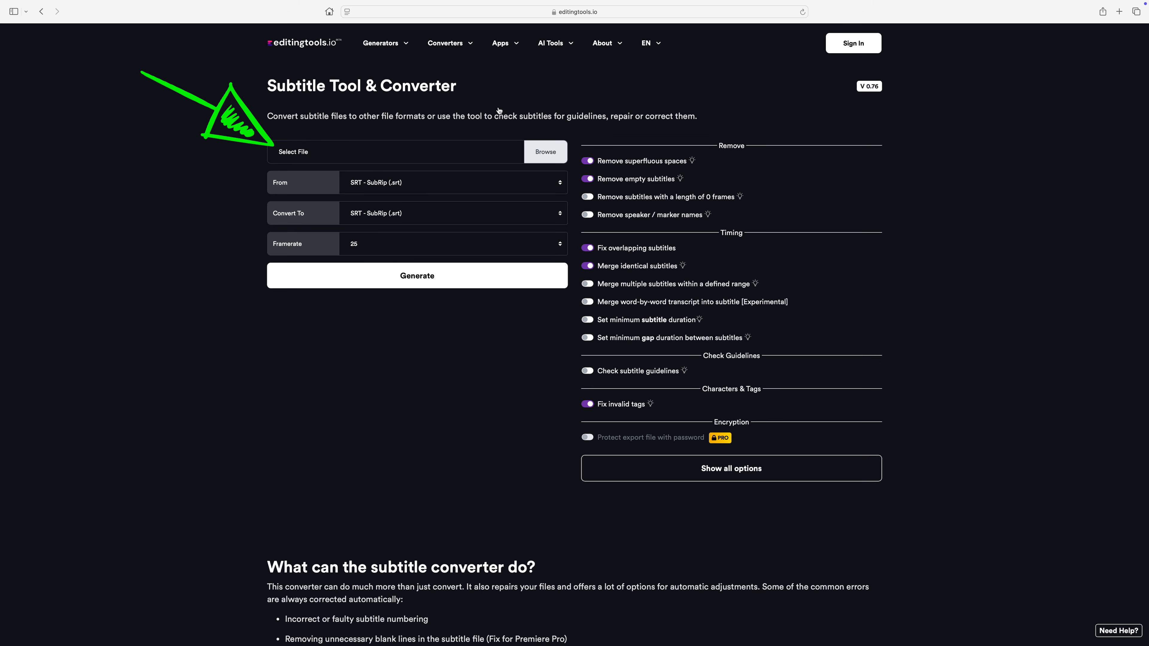
- Upload the Animated Scribbles Captions_iTT_English (United States).itt file from the Desktop to the converter
click(533, 151)
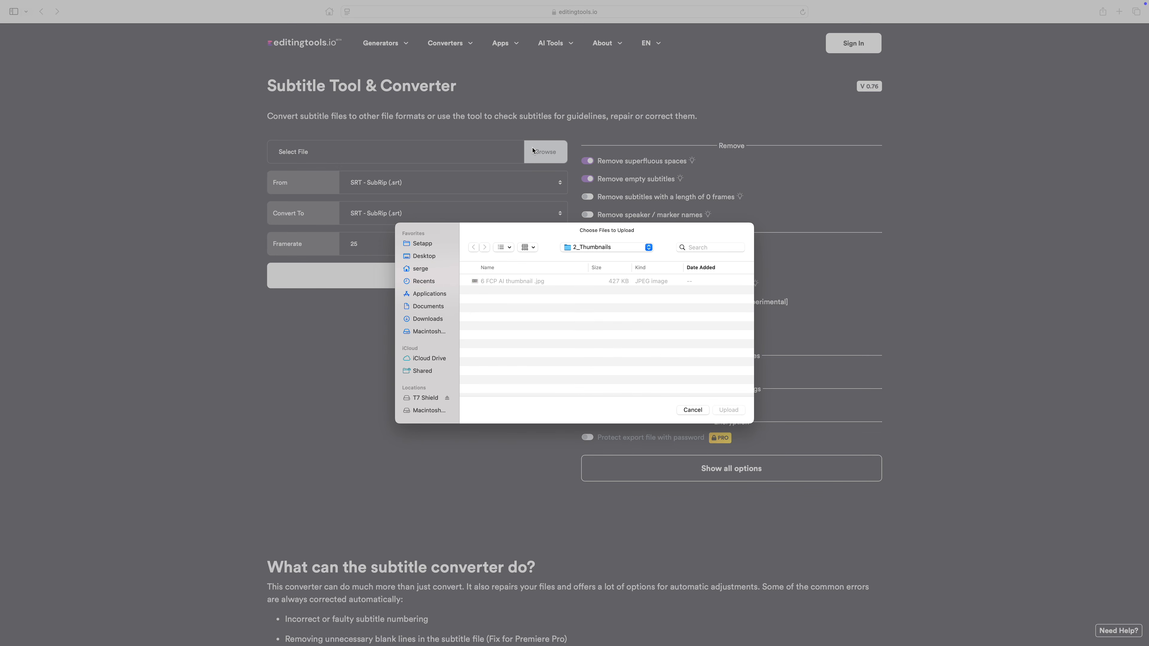
click(424, 256)
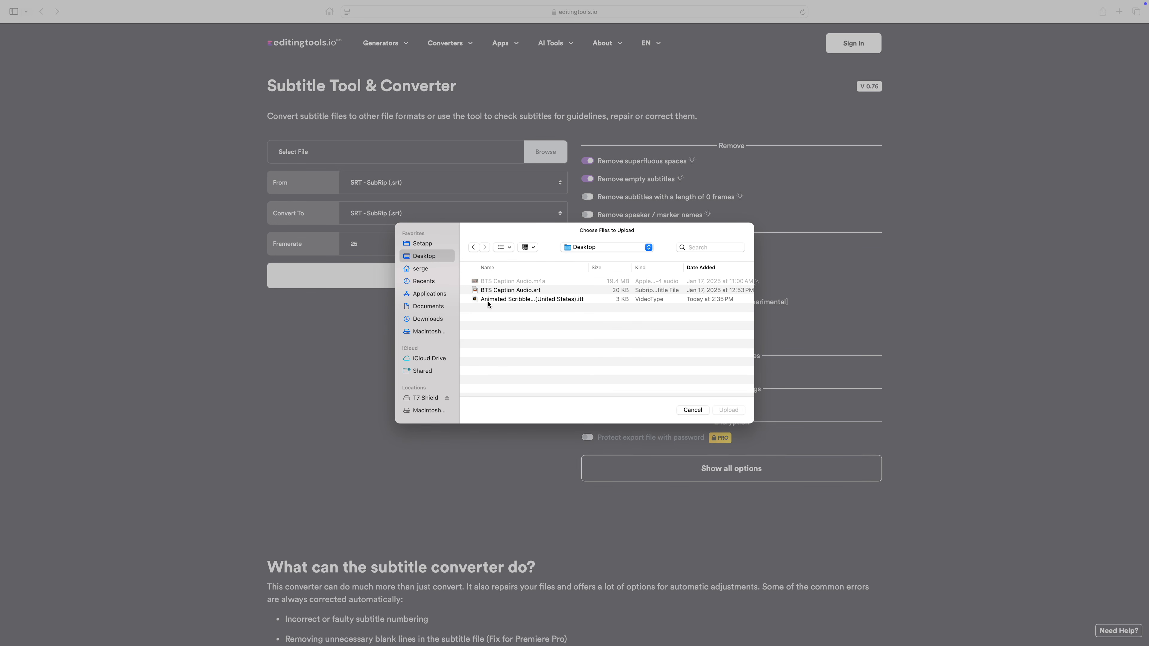
click(528, 300)
click(728, 410)
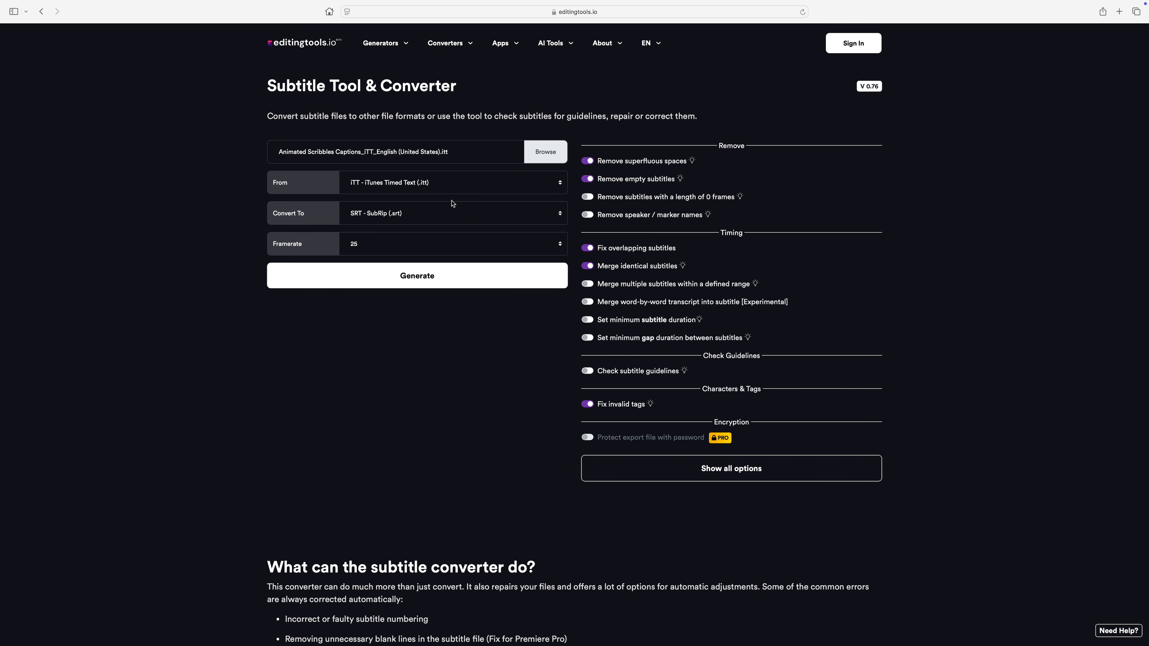
- Convert the captions to Apple Final Cut Pro X Subtitles as Titles (.fcpxml) at 29.97 NDF and download the result
click(555, 220)
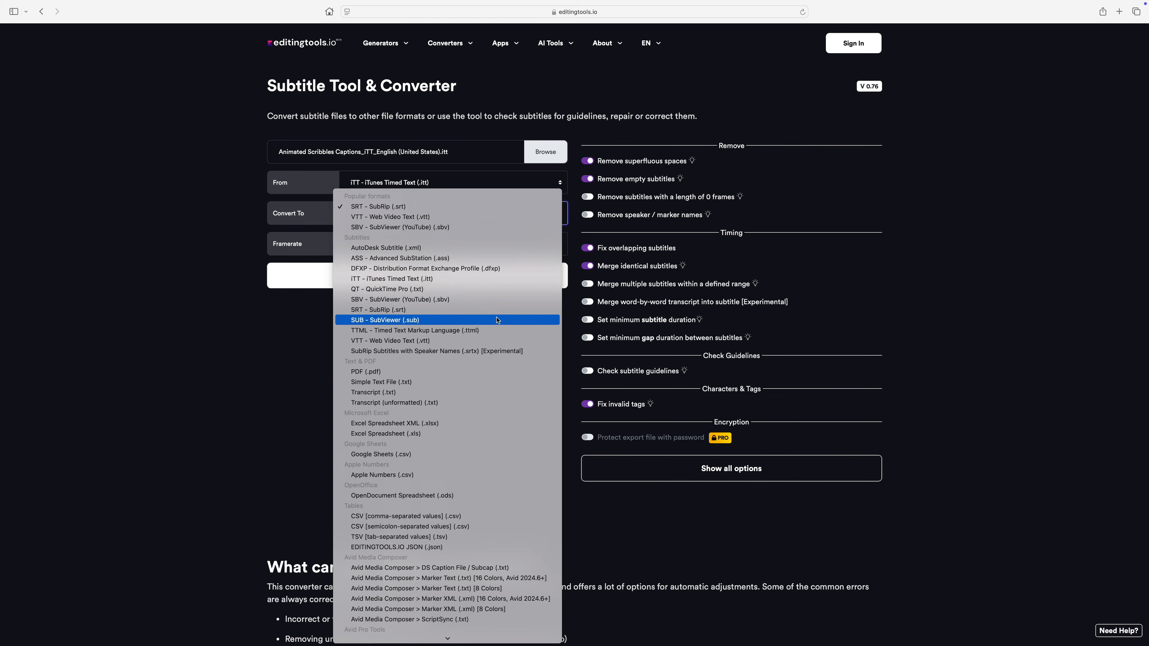
scroll(497, 320, down, 5)
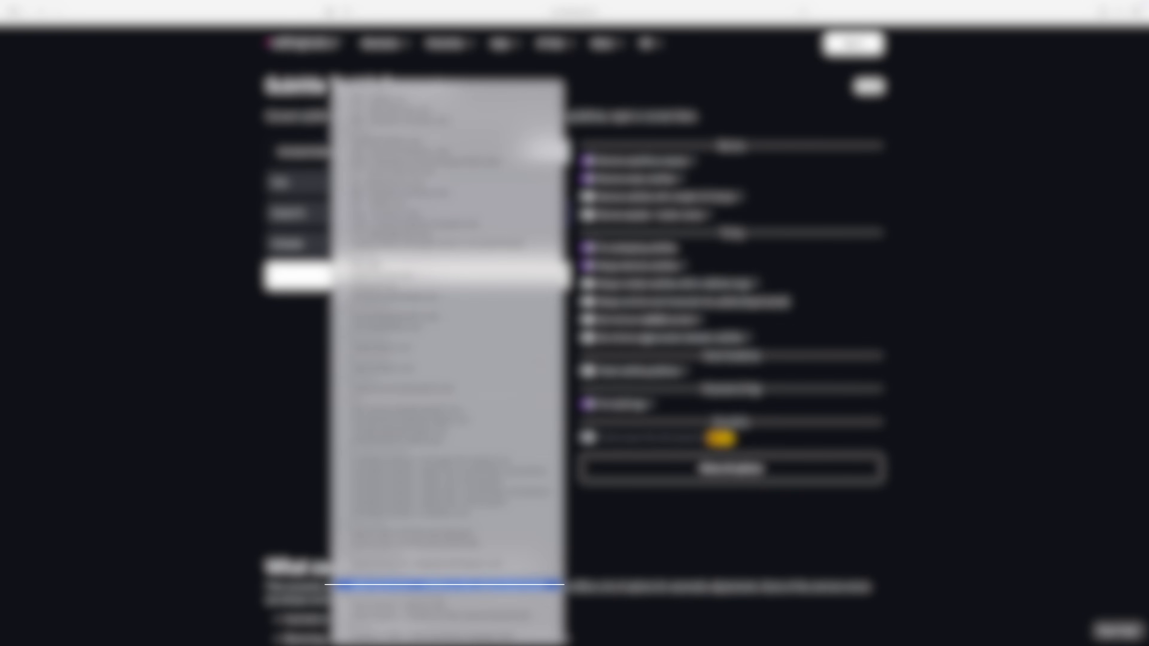
click(483, 585)
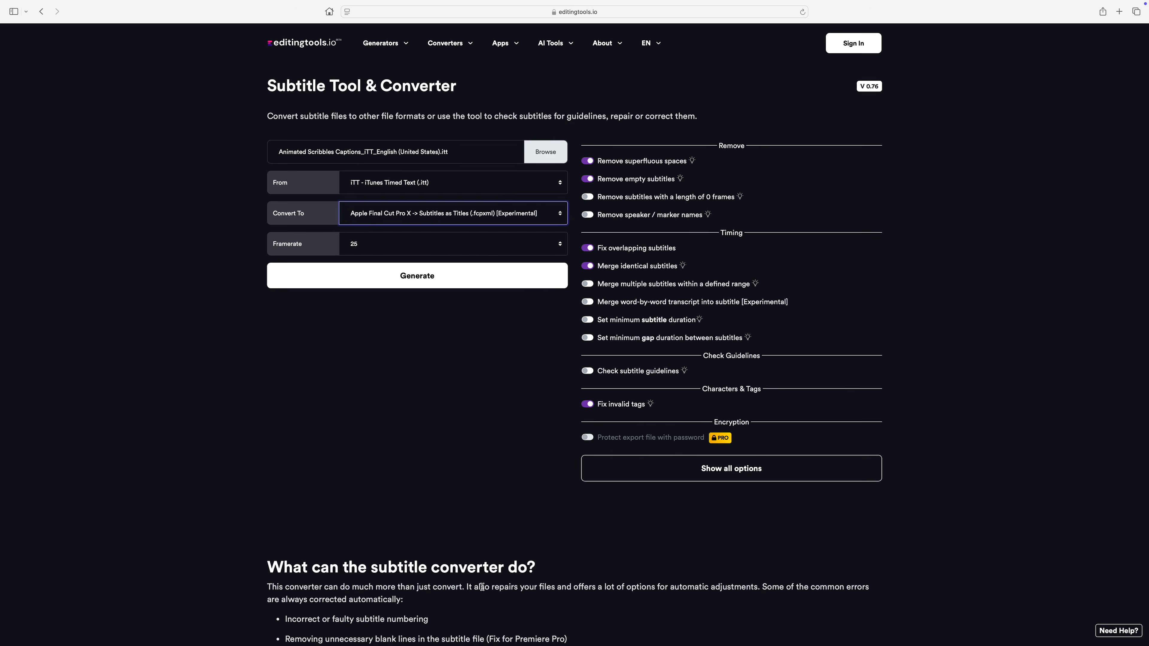
click(562, 243)
click(375, 248)
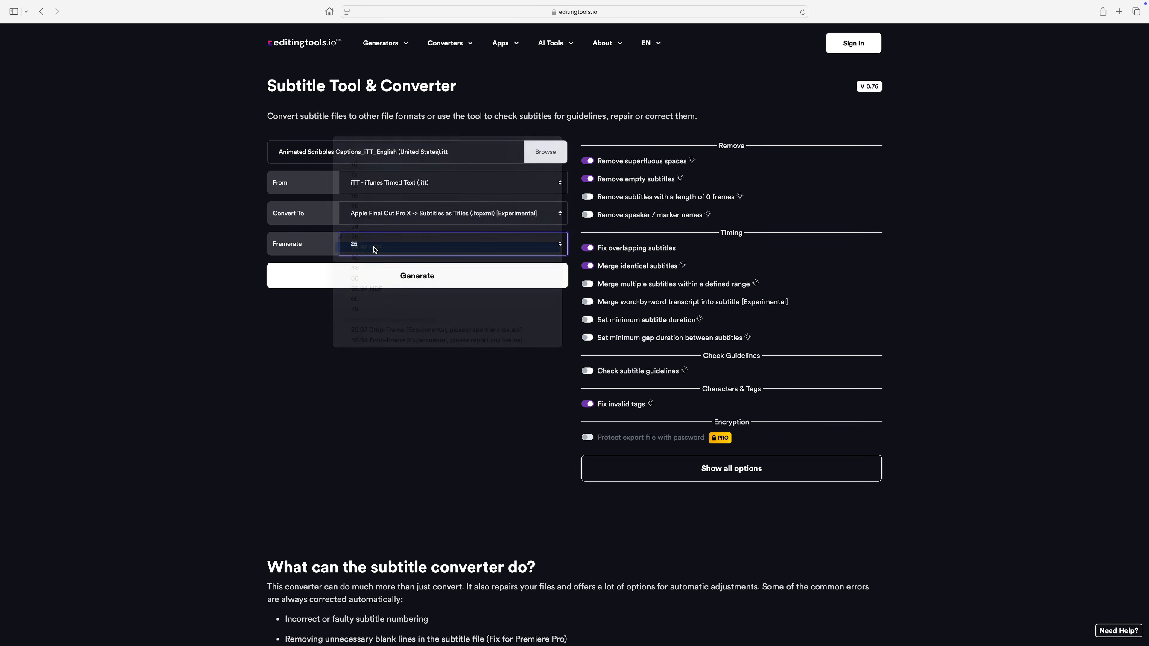
click(410, 276)
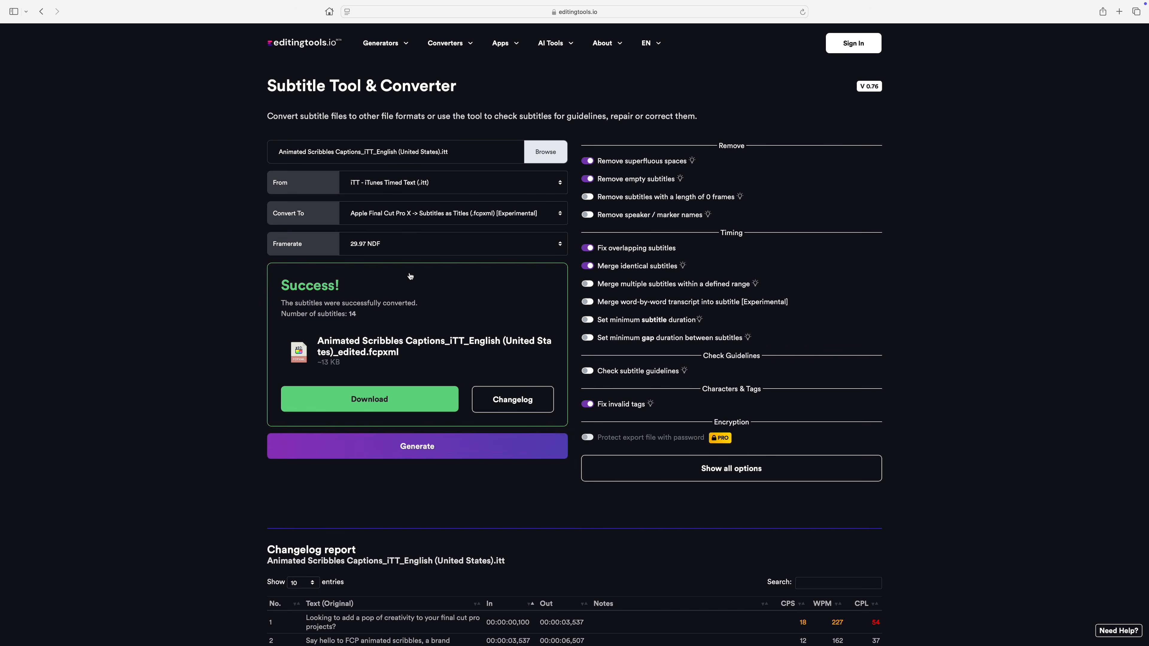
click(372, 406)
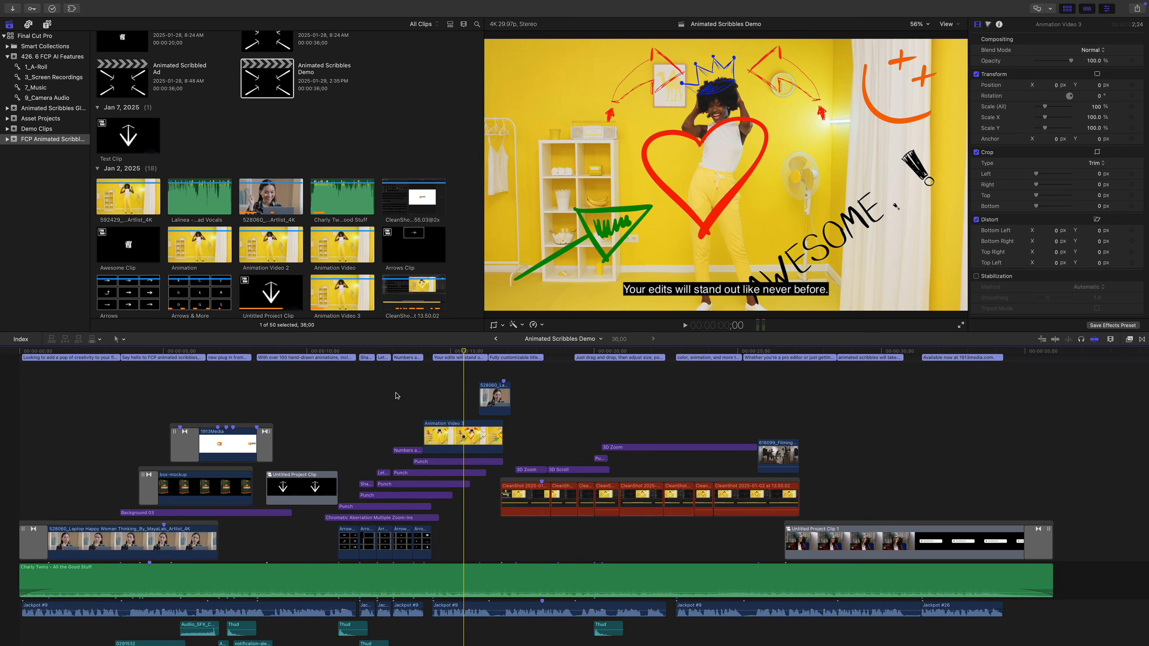
- Switch to Final Cut Pro and import the converted captions .fcpxml file as XML into the library
mouse_move(87, 5)
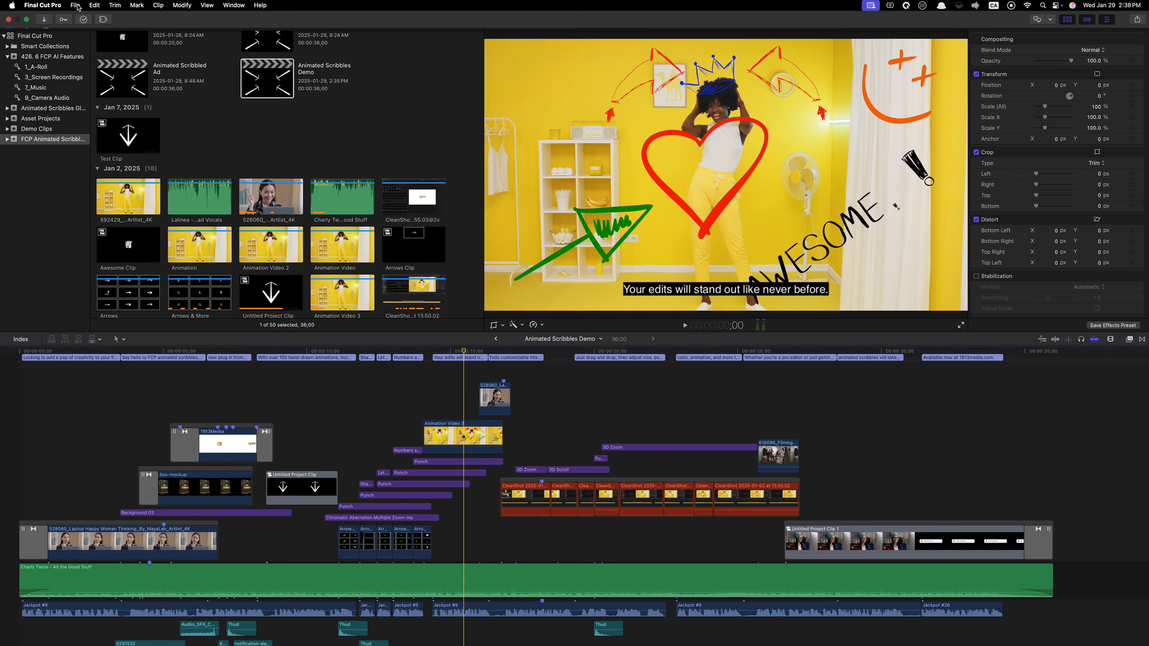
click(77, 7)
mouse_move(139, 69)
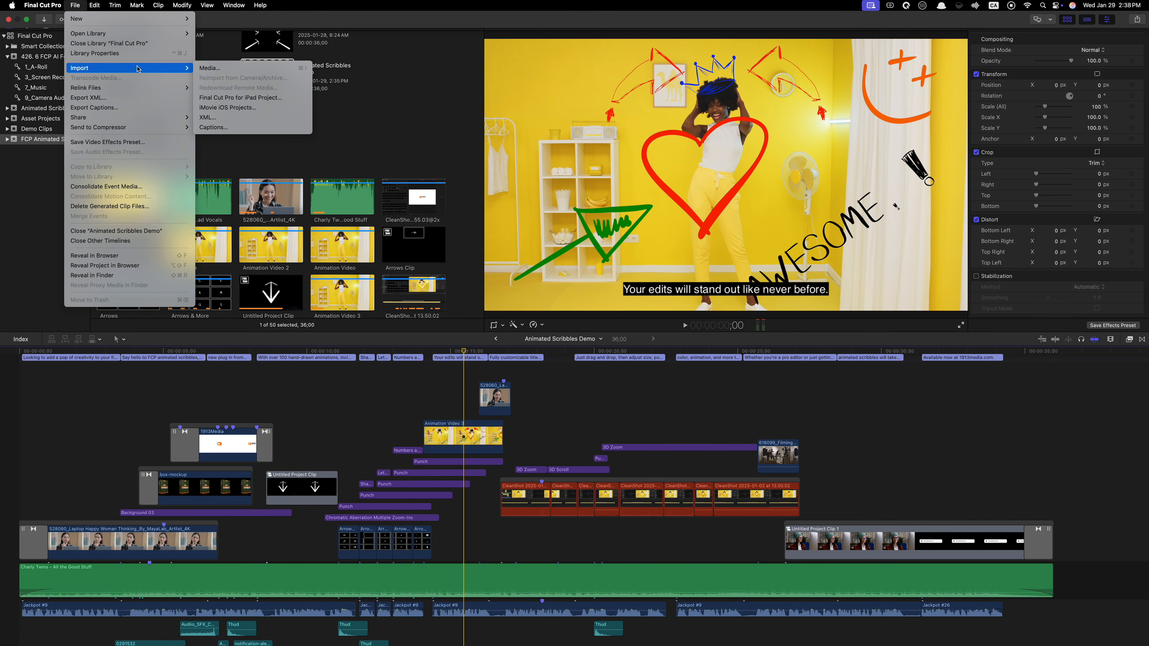
click(261, 120)
click(486, 188)
click(762, 299)
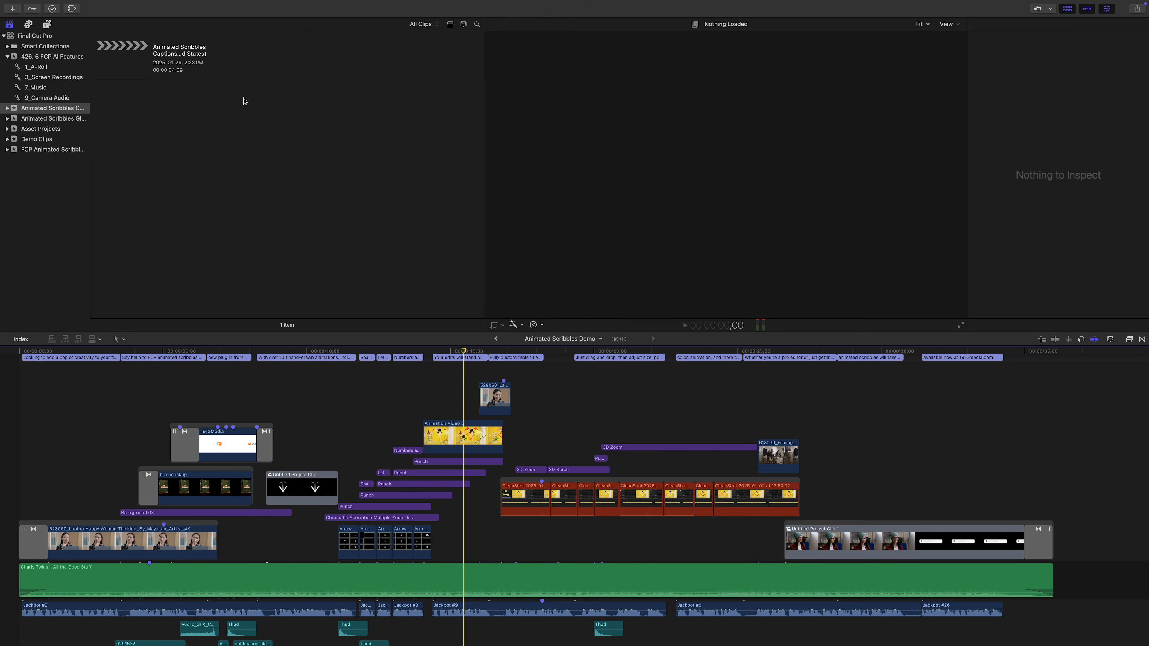
- Open the imported captions project and group all its titles into one storyline
double_click(125, 66)
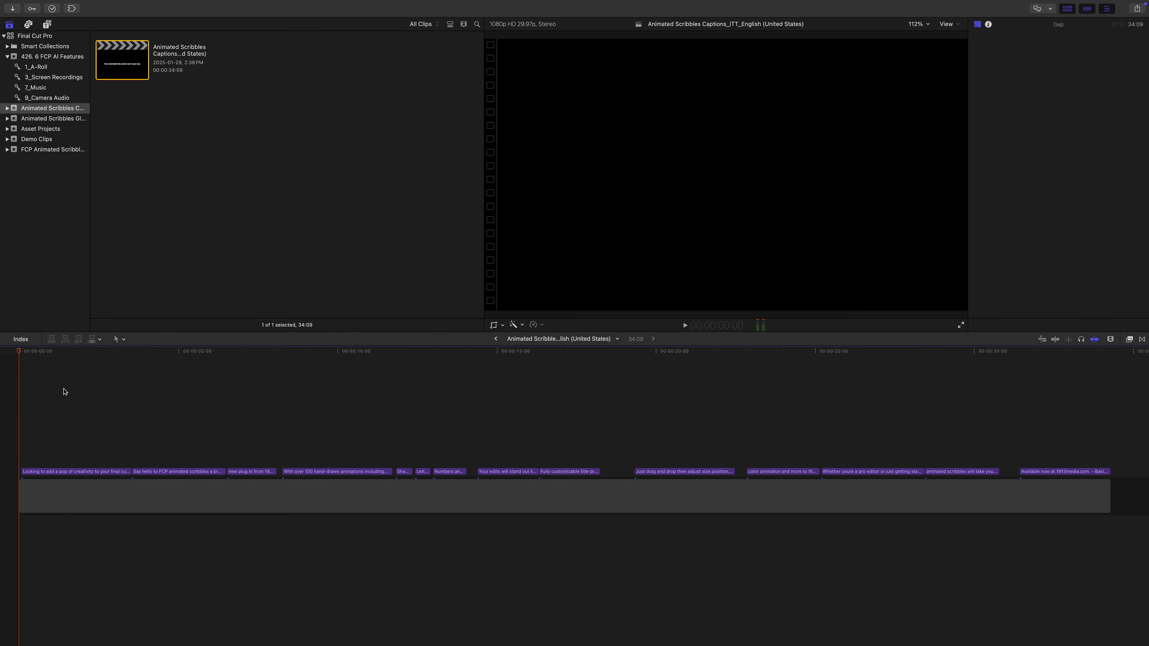
drag(47, 430, 1063, 474)
key(super+g)
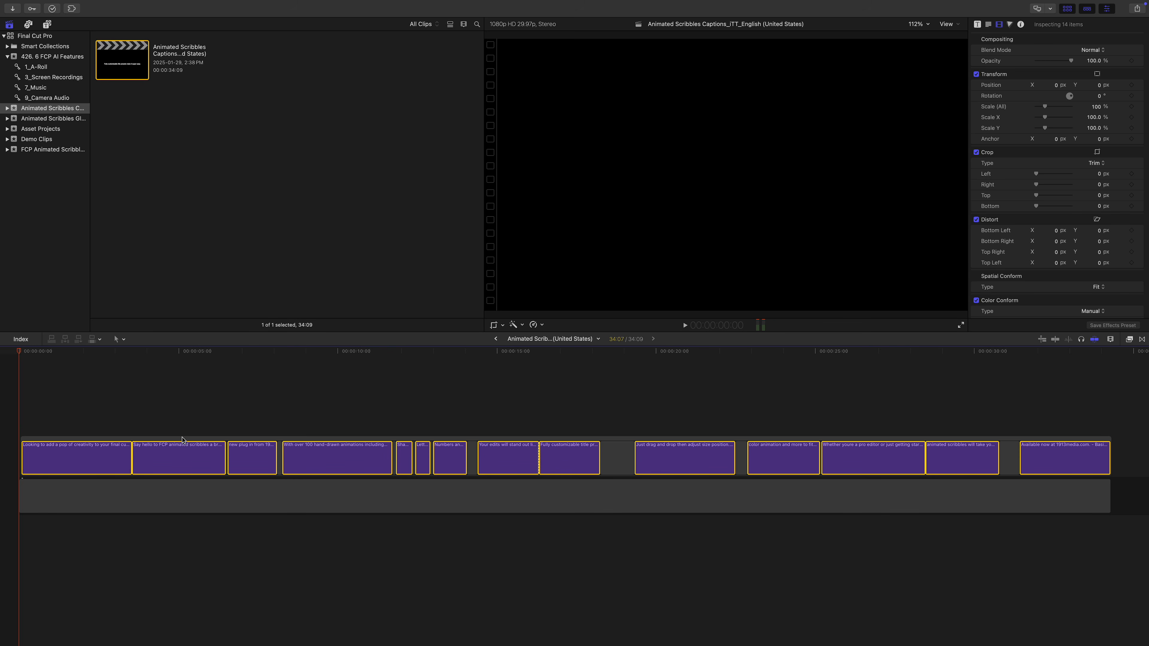
- Select the title storyline together with the gap clip beneath it and check the offset at the timeline's start
click(183, 439)
super+click(156, 501)
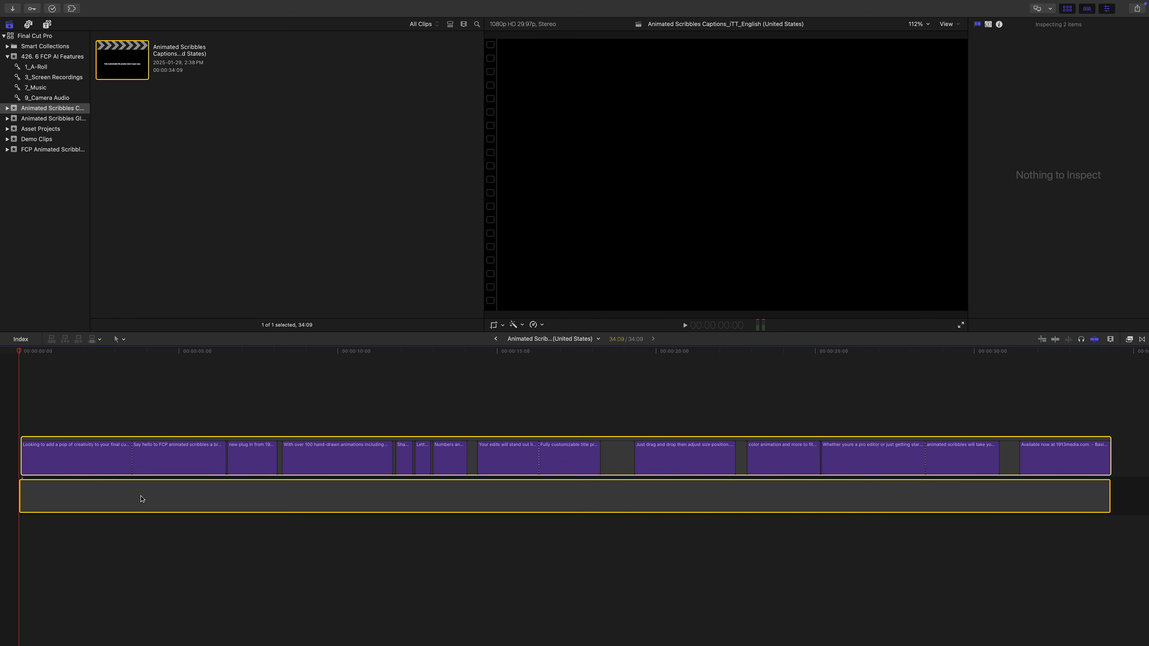
key(super+equal)
key(super+equal)
key(super+equal)
key(super+equal)
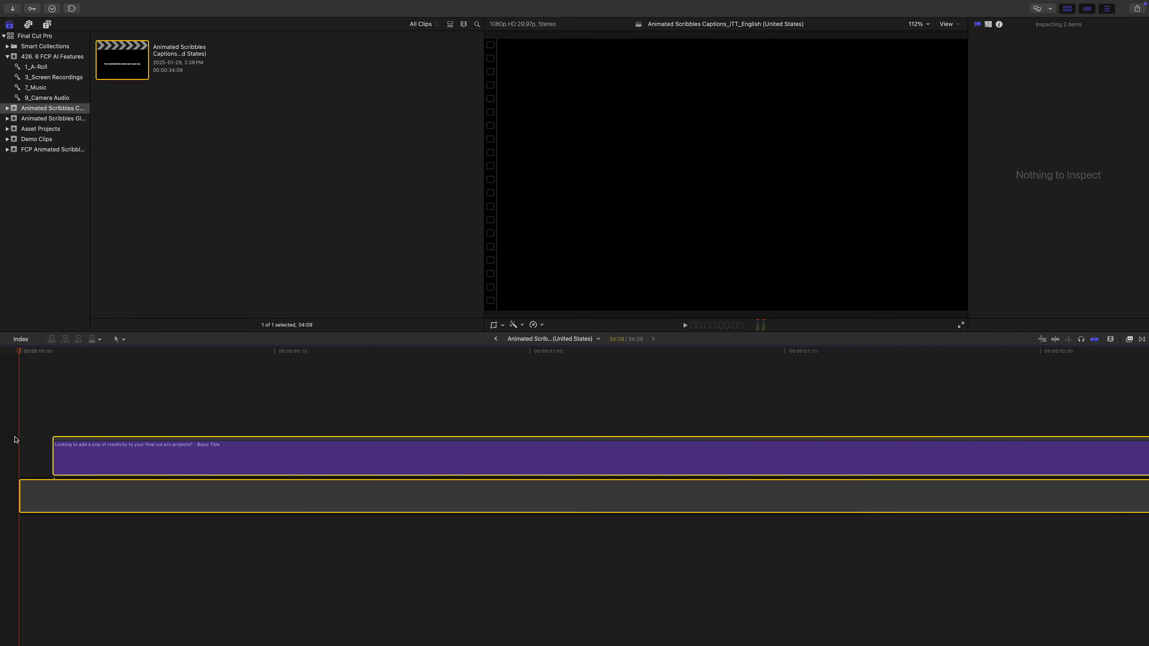
key(super+equal)
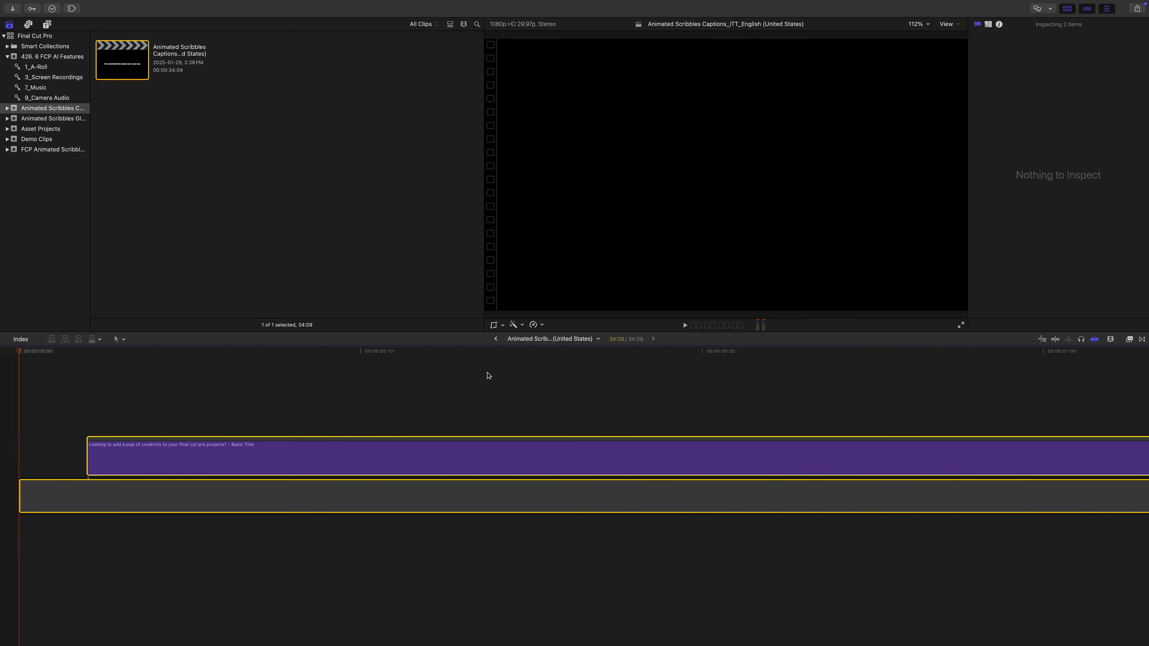
- Return to the Animated Scribbles Demo project, paste the titles storyline at the timeline's start and check its alignment with the captions
click(496, 338)
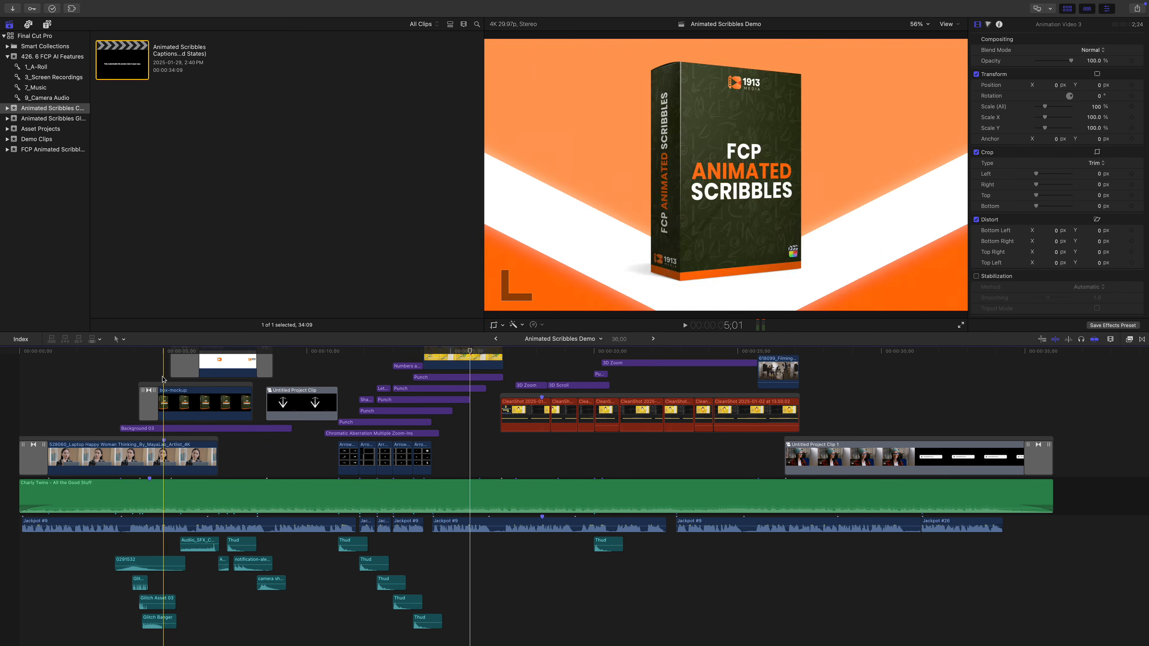
click(13, 379)
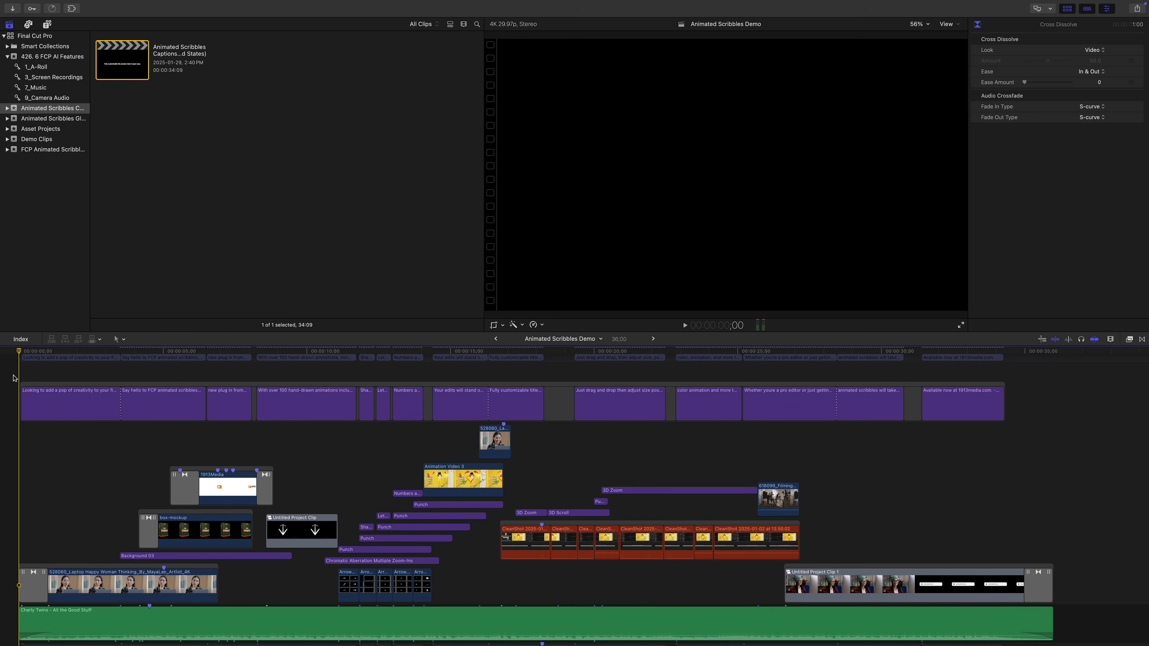
key(super+equal)
key(super+equal)
key(super+equal)
key(super+equal)
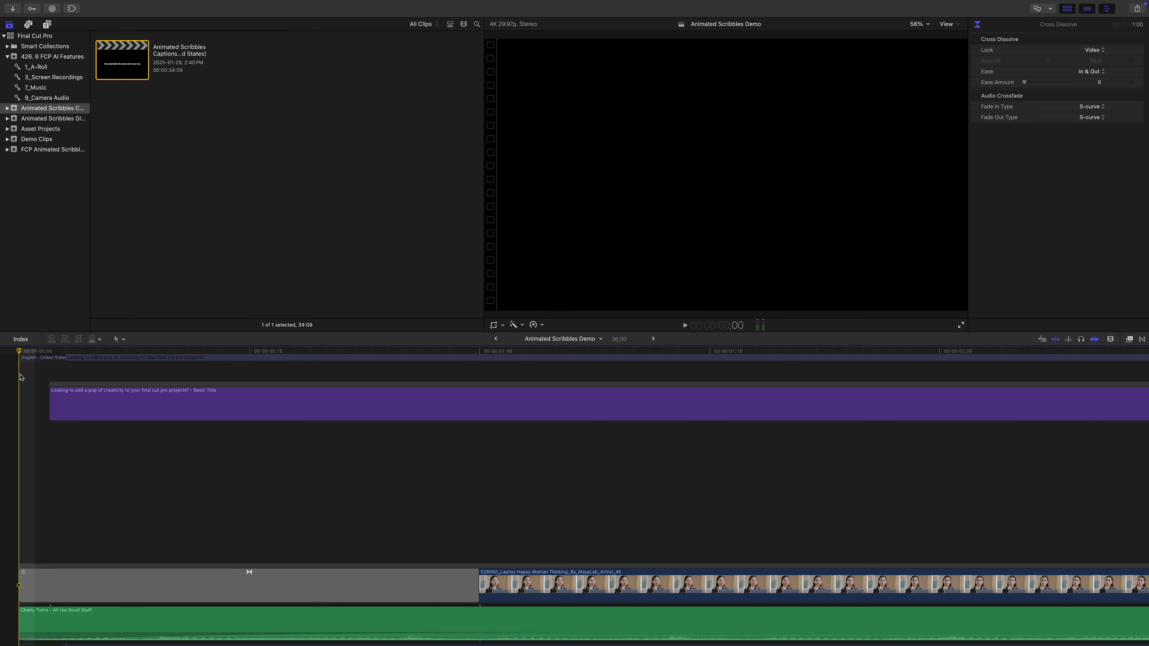
- Break apart the pasted titles storyline into individual connected titles
key(shift+z)
click(158, 388)
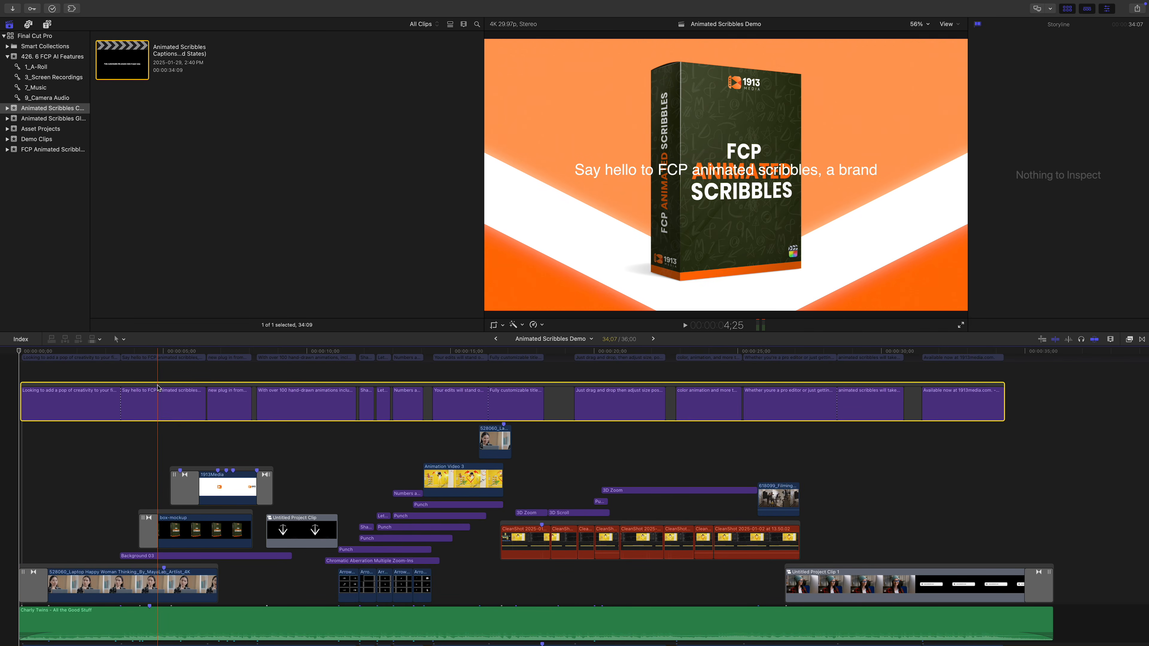
key(super+shift+g)
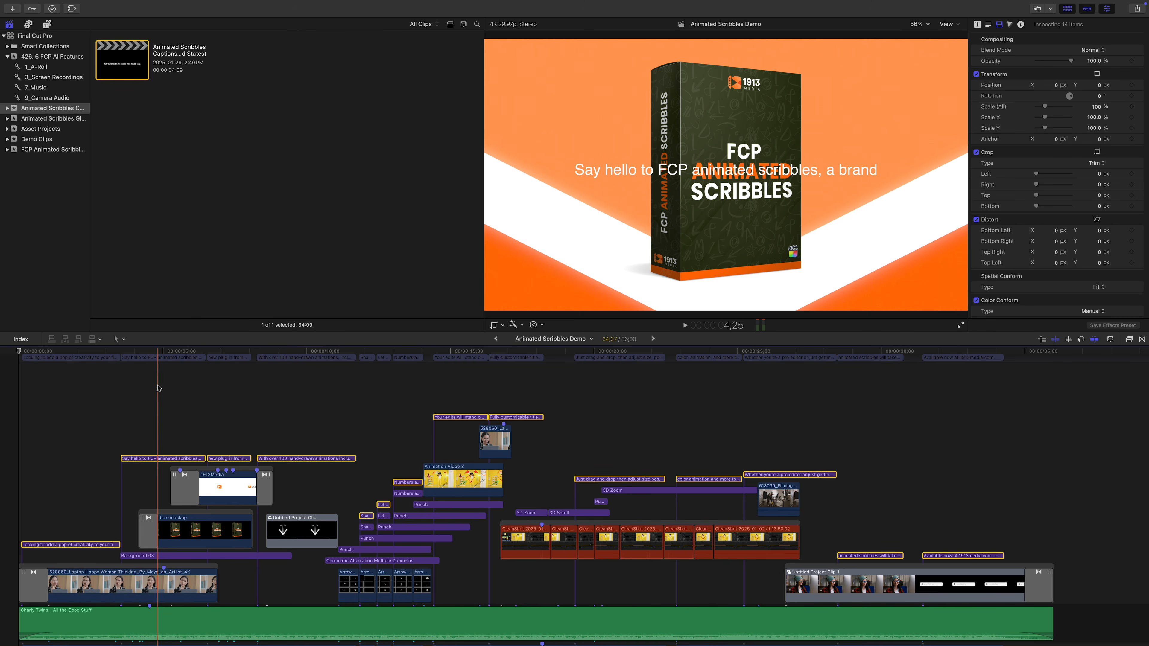
- Group the connected titles into one storyline and replace its first title with Basic Title, retimed to fit
key(super+g)
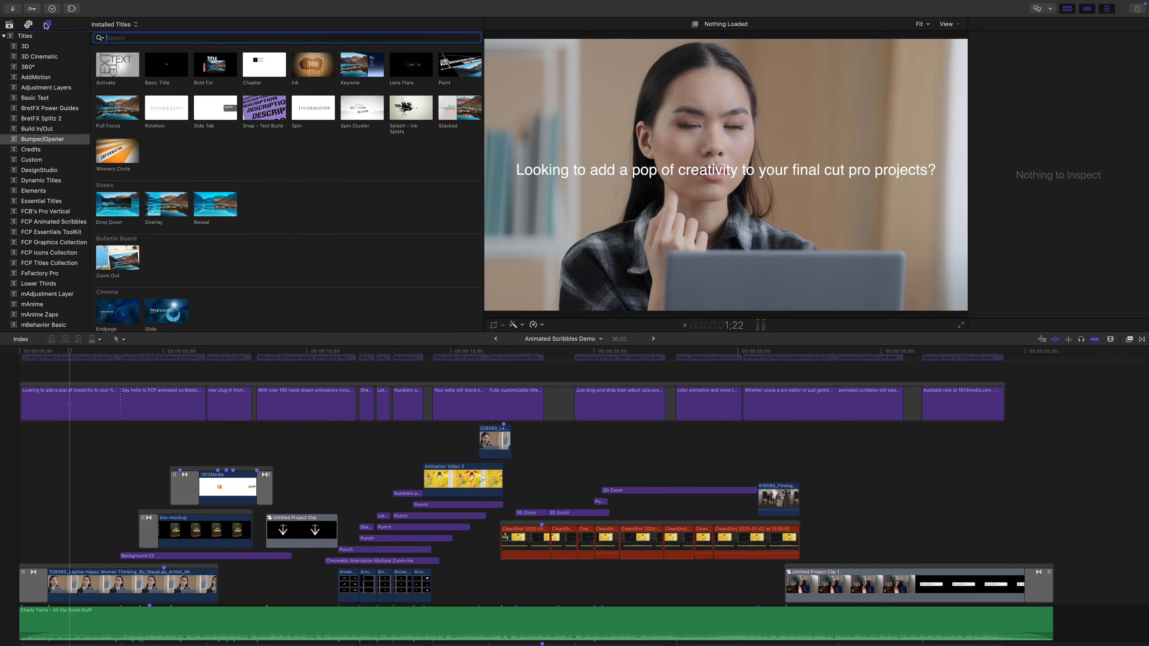
click(169, 69)
drag(169, 69, 57, 403)
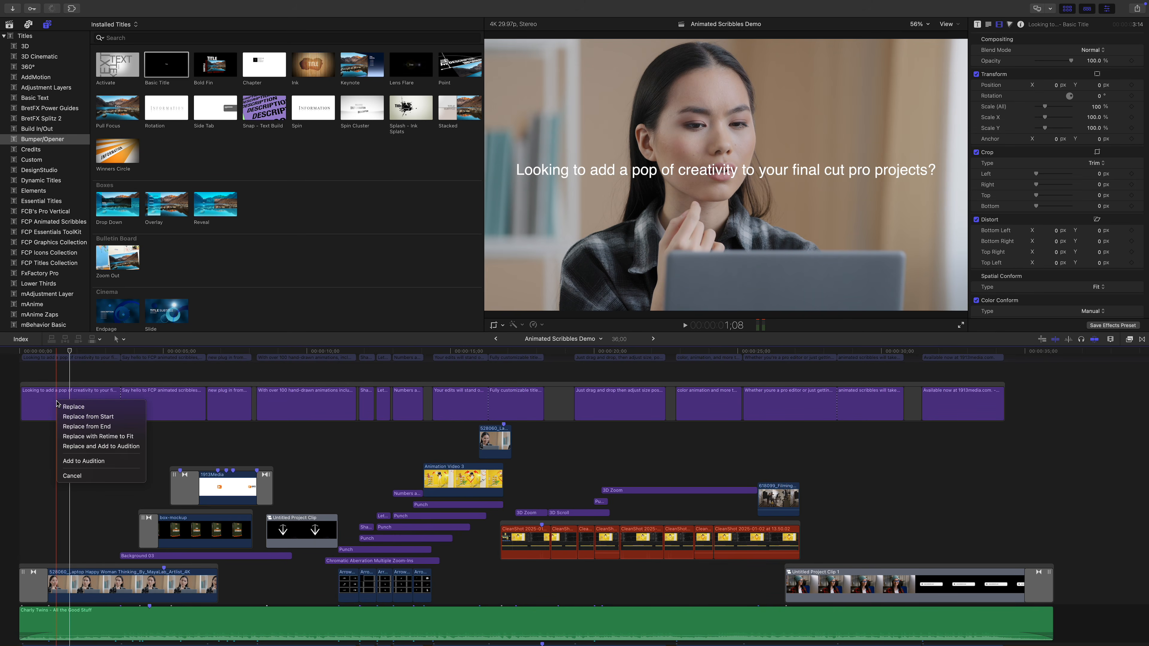
click(83, 436)
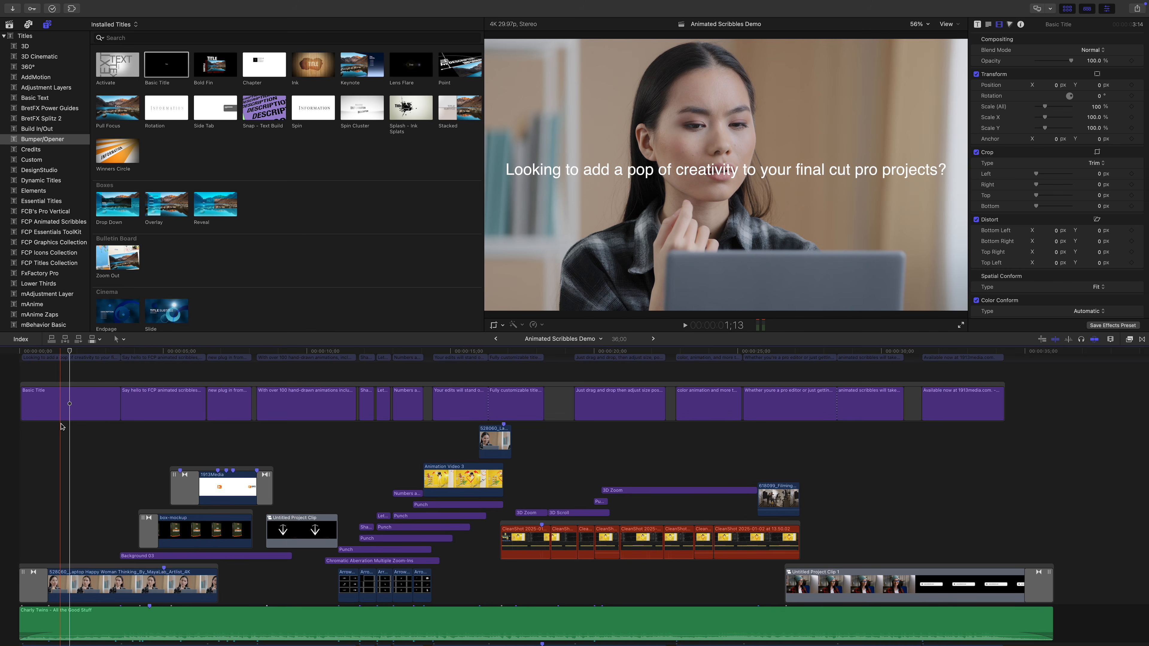
- Replace the other titles along the storyline with Basic Title, using Replace with Retime to Fit for each
drag(166, 64, 852, 413)
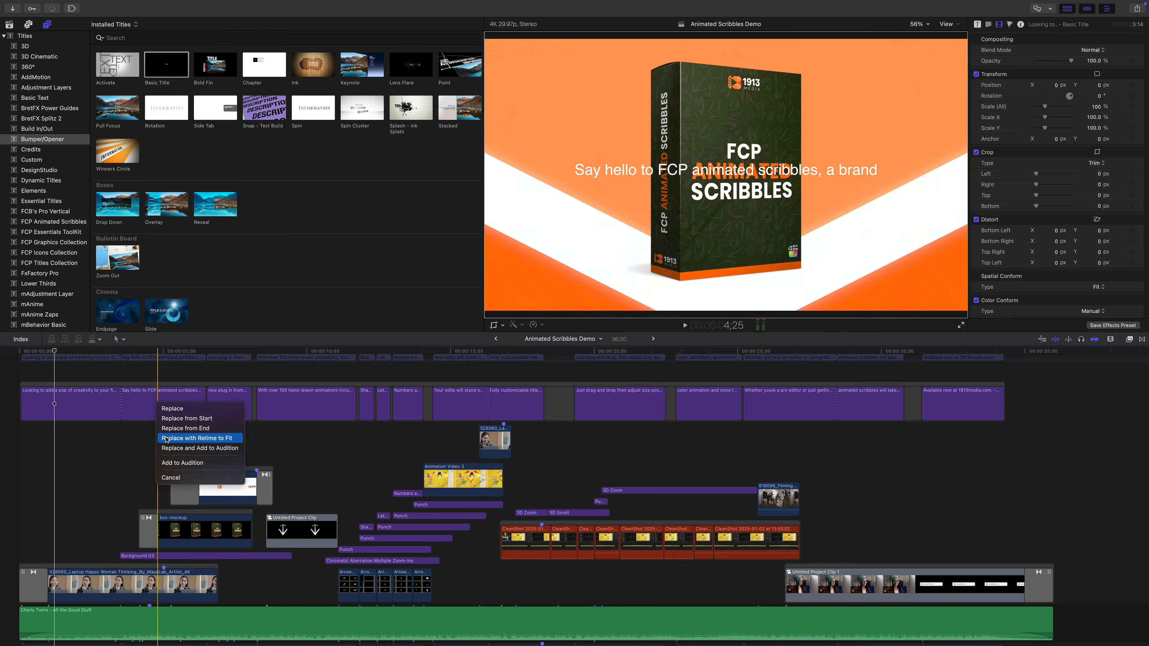
click(188, 436)
click(253, 436)
click(413, 436)
click(480, 435)
click(543, 453)
click(730, 451)
drag(166, 64, 952, 408)
click(979, 443)
click(70, 378)
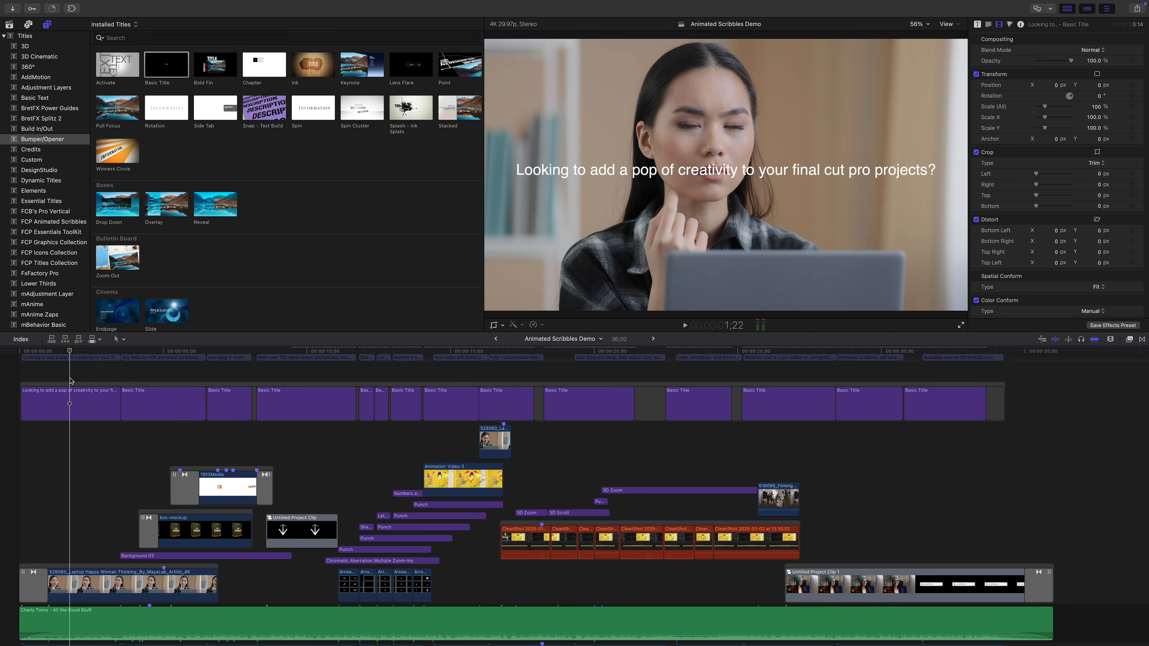
- Select every title in the storyline and lower them together to the bottom of the frame, Position Y about -980 px
drag(9, 455, 1000, 413)
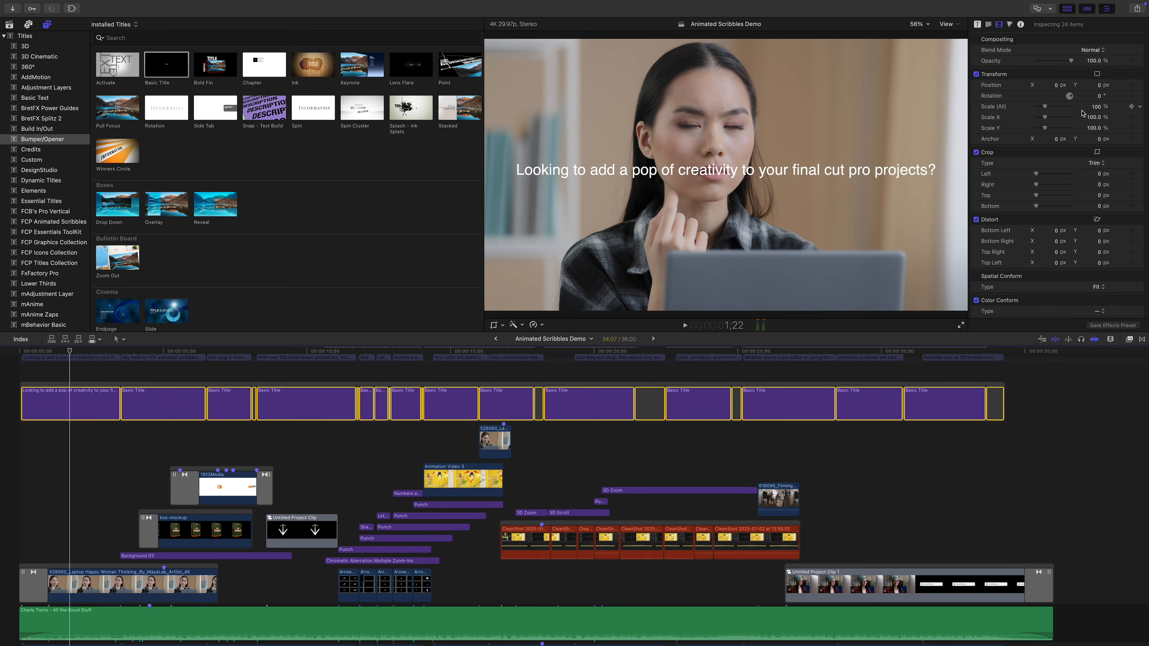
drag(1101, 87, 1100, 85)
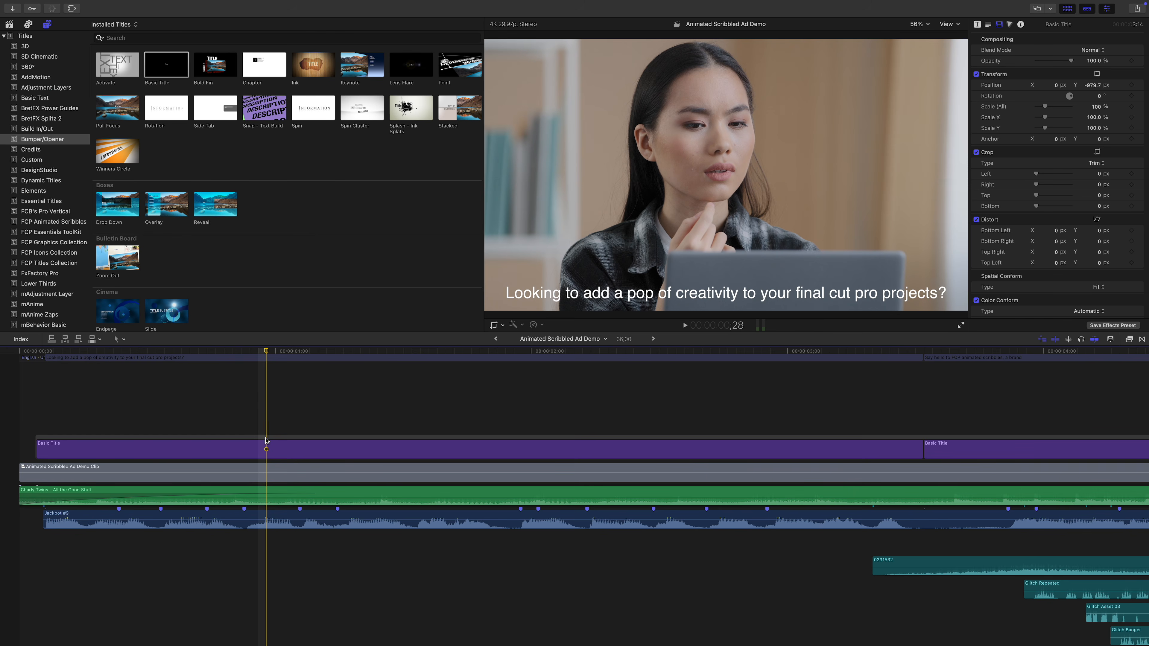
- Duplicate the storyline's first title as a connected clip directly above the original, keeping the same timing
click(267, 450)
drag(267, 451, 275, 425)
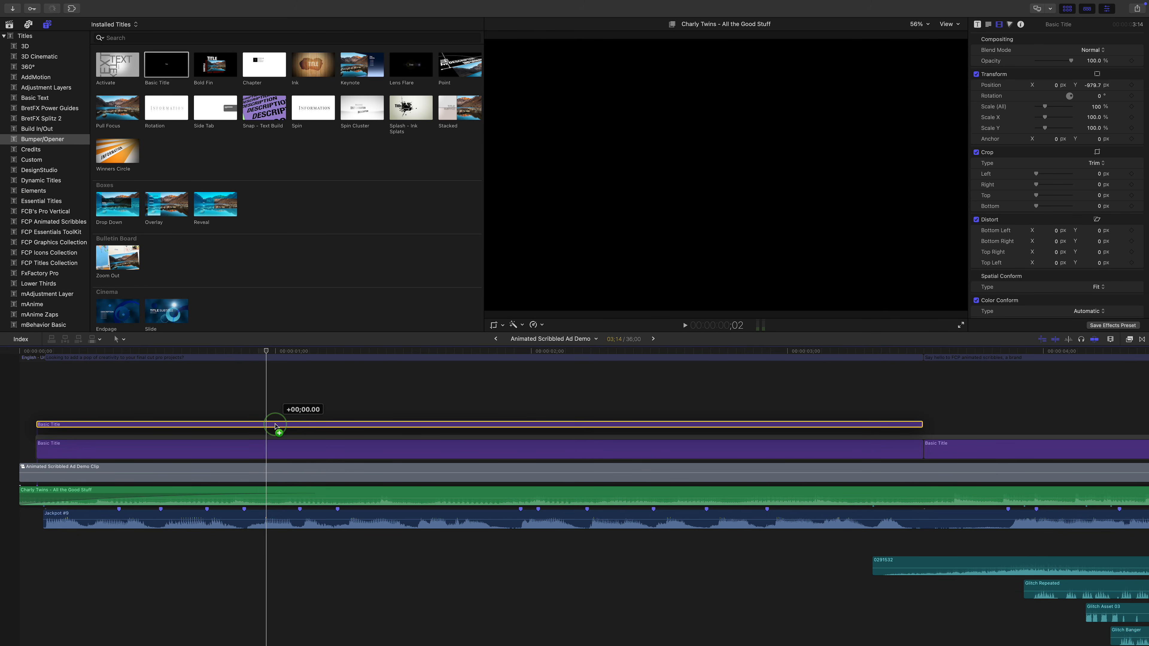
drag(276, 426, 275, 425)
- Reduce the opacity of the original first title in the storyline so its text looks dimmed
click(274, 449)
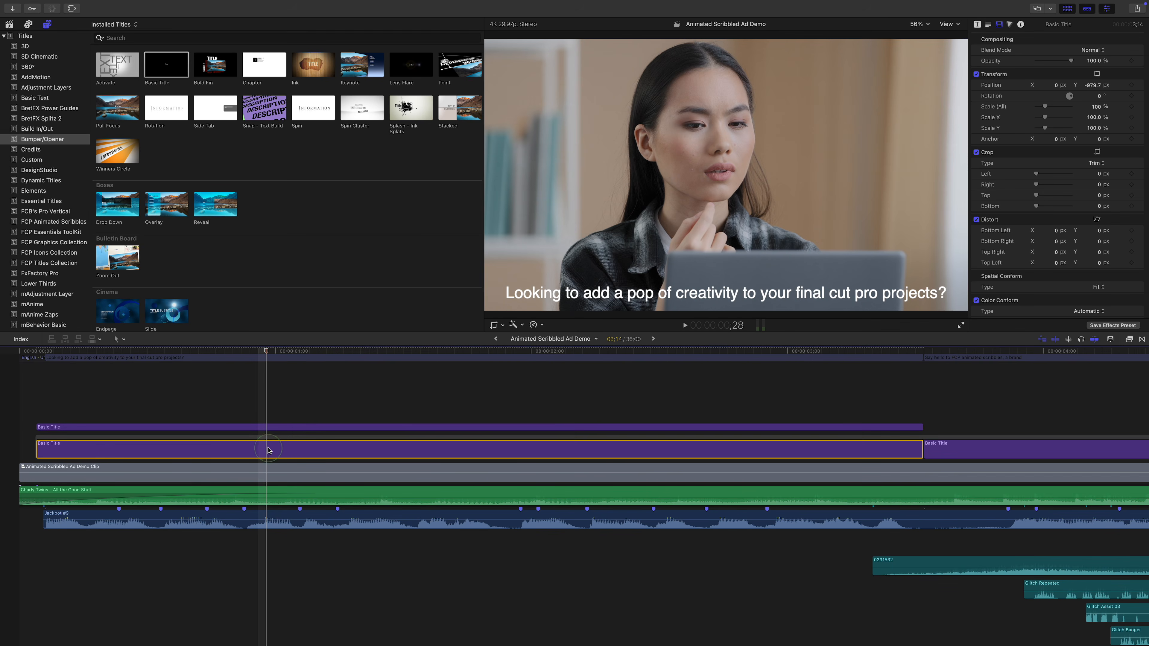
key(Left)
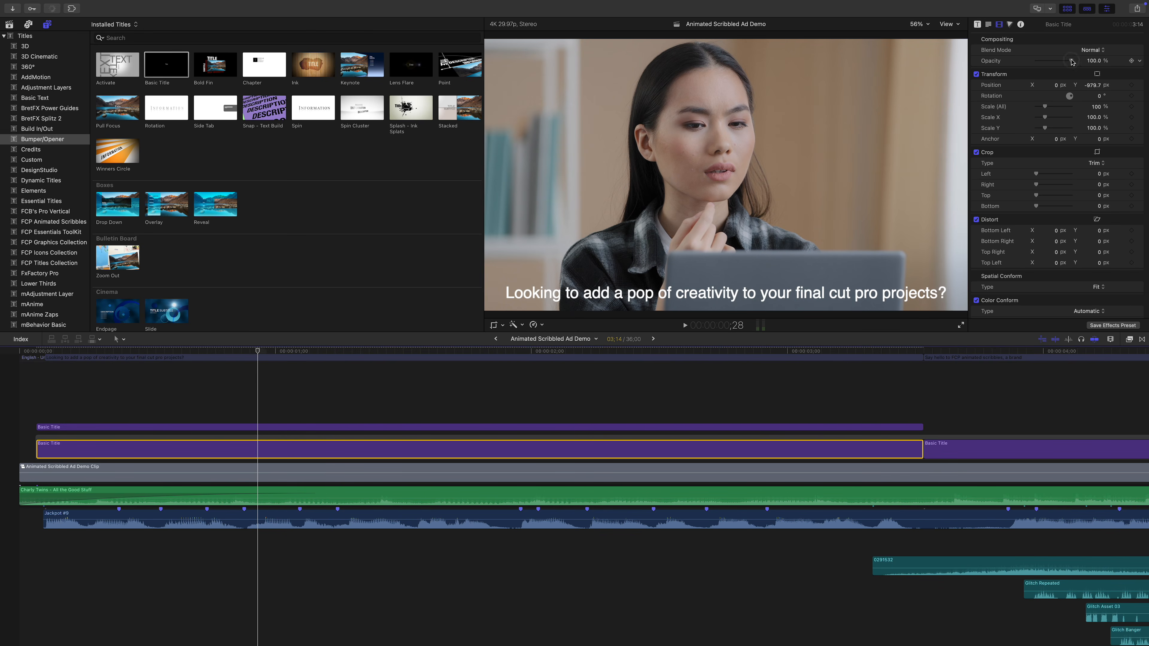
drag(1071, 61, 1045, 63)
- Enable Outline and Glow on the duplicated title above the storyline
click(258, 427)
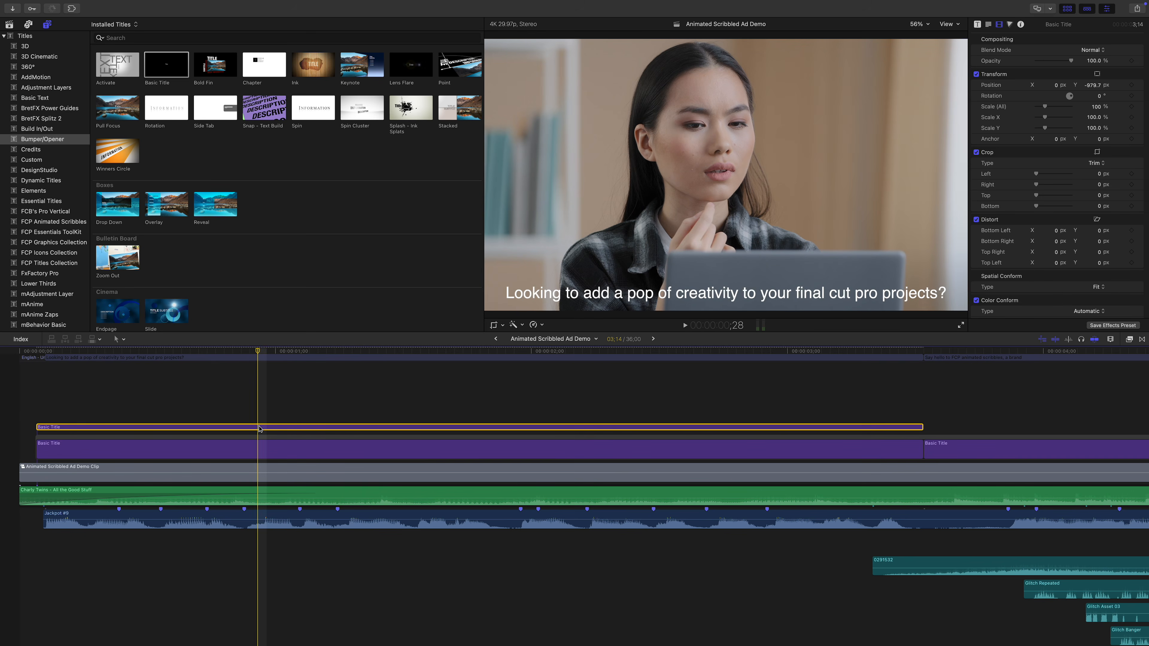
click(988, 25)
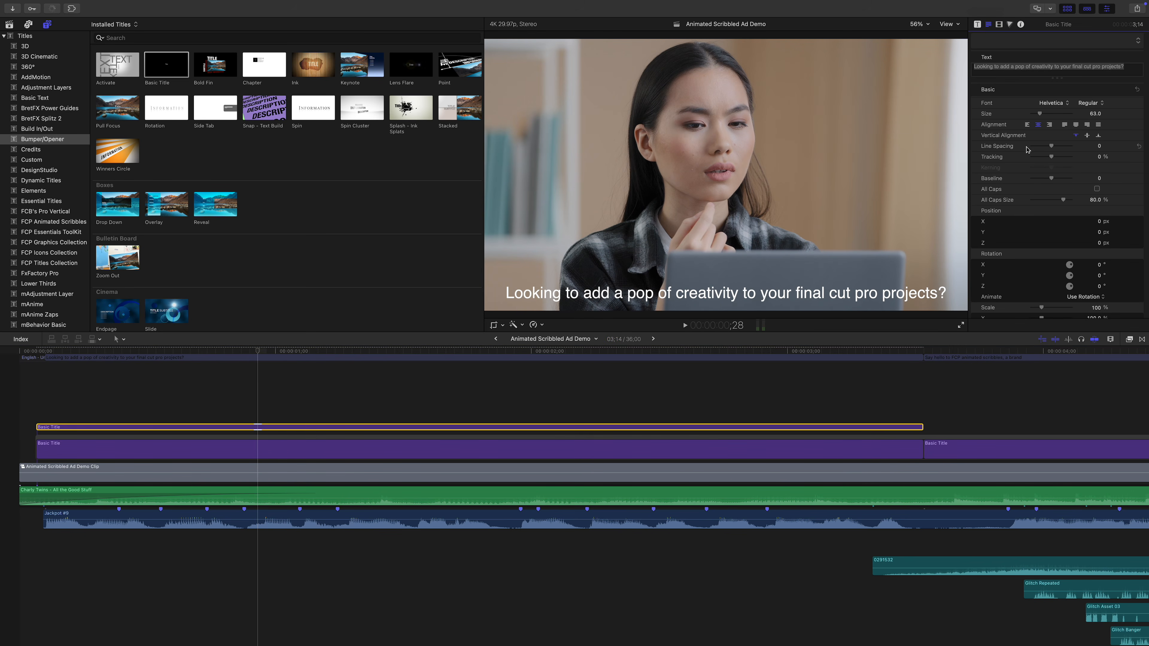
scroll(1029, 150, down, 3)
click(976, 286)
click(977, 300)
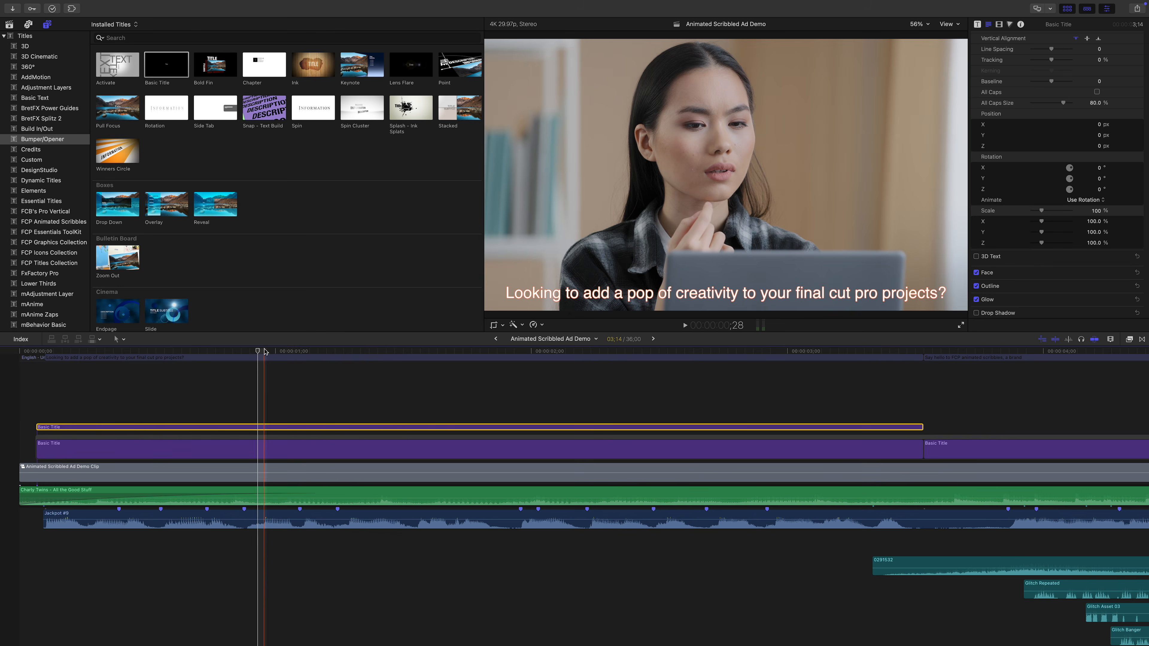
- At the duplicated title's start, trim its crop inward from the right edge until only the word "Looking" is included
click(77, 392)
click(38, 392)
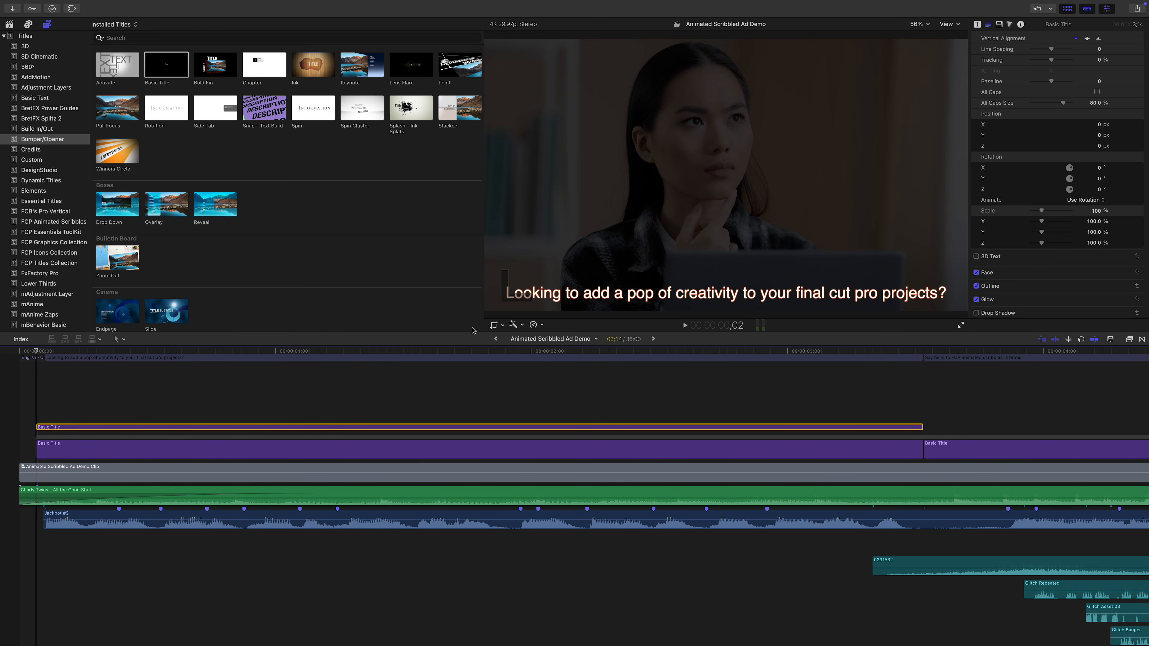
click(494, 325)
drag(967, 301, 564, 293)
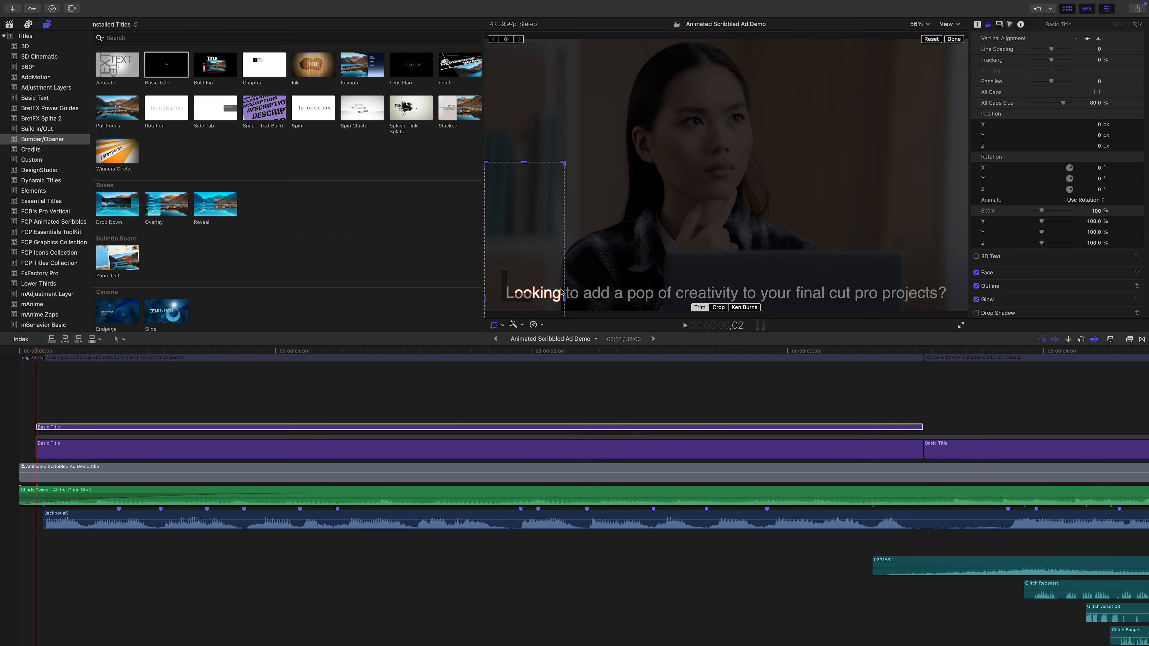
- Add a crop keyframe at frame 11, then widen the trim one frame further on to reveal the word "to"
drag(37, 352, 119, 355)
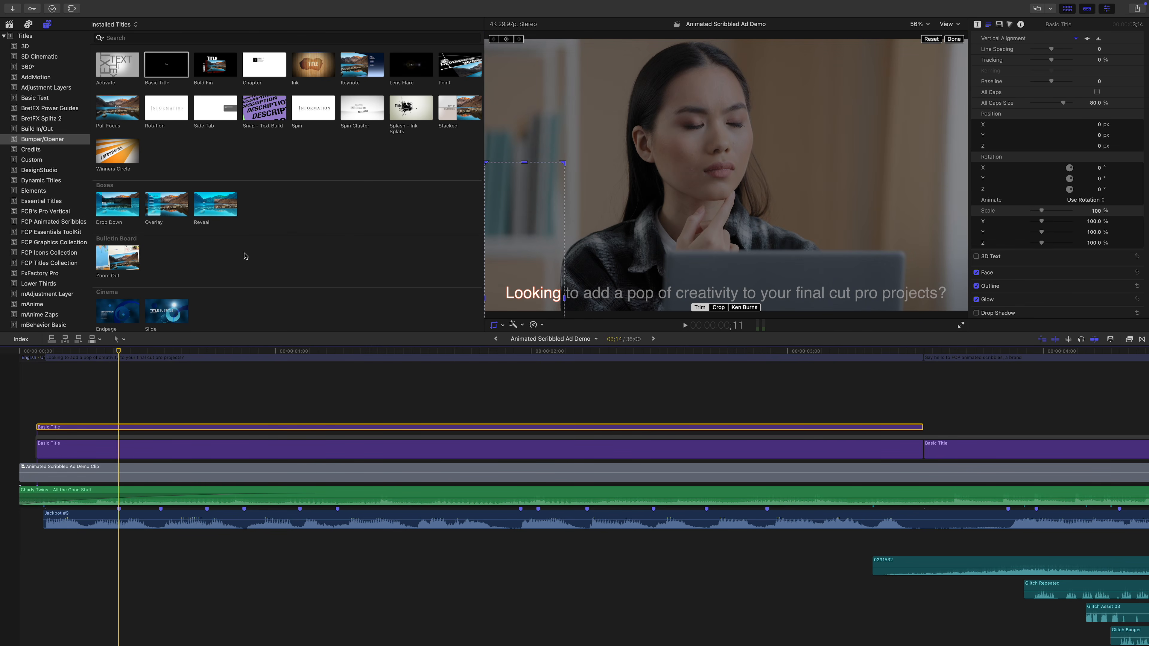
click(509, 38)
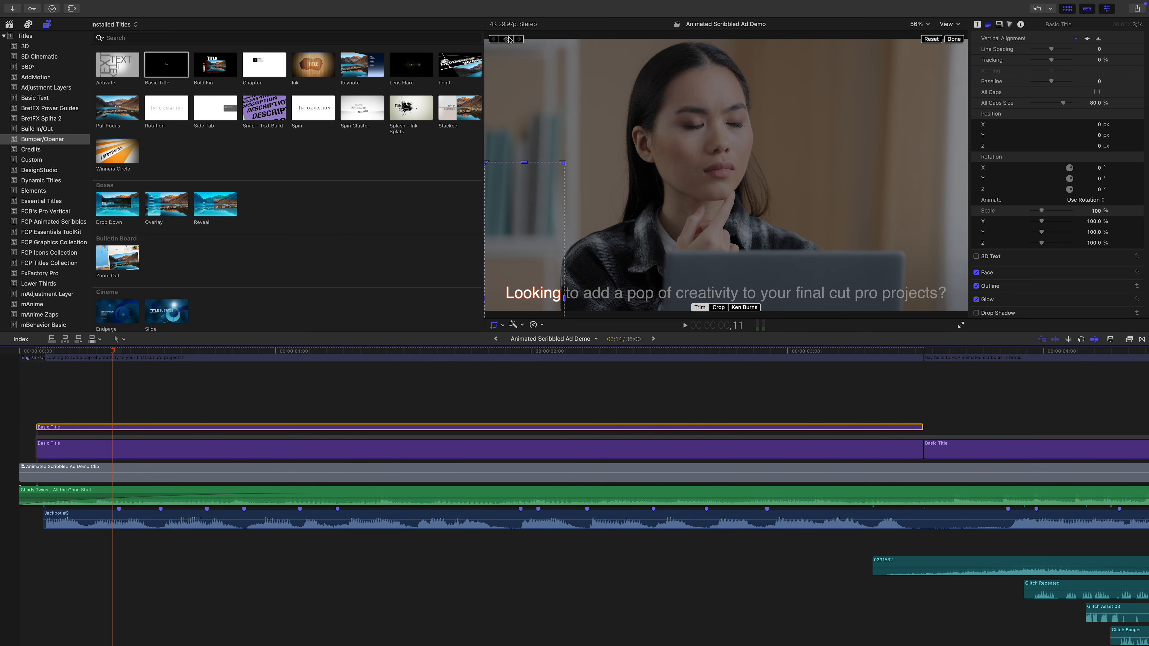
key(Right)
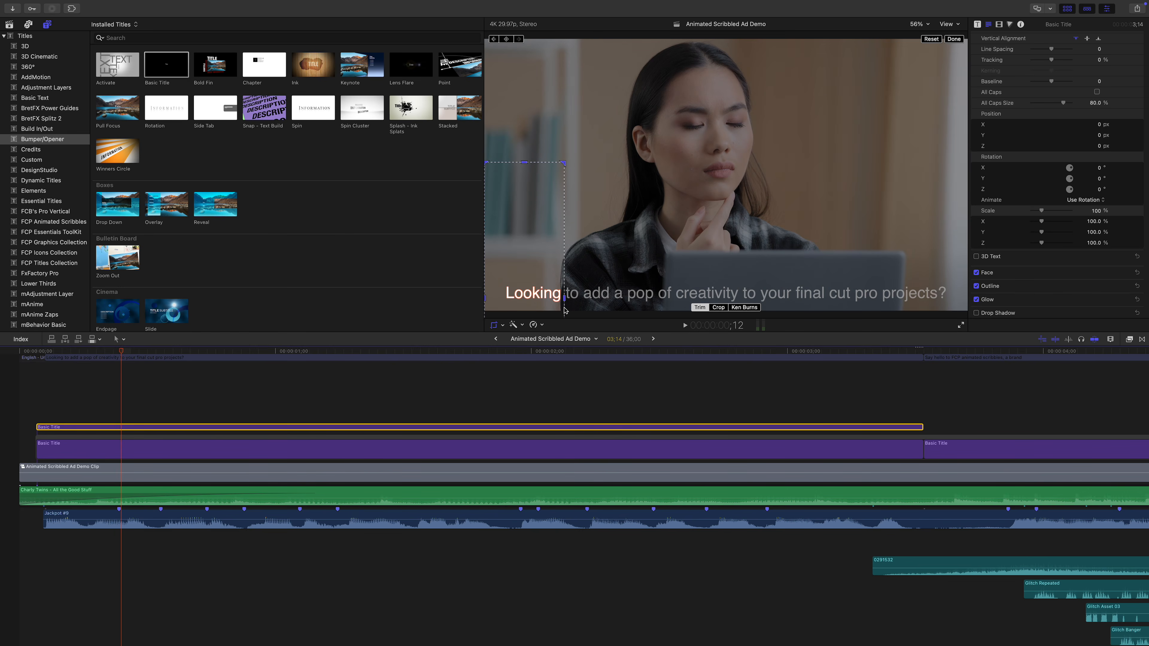
click(565, 301)
drag(565, 301, 580, 304)
- Continue revealing the caption word by word with crop keyframes at the audio markers and review the animation full screen
drag(248, 351, 538, 355)
key(space)
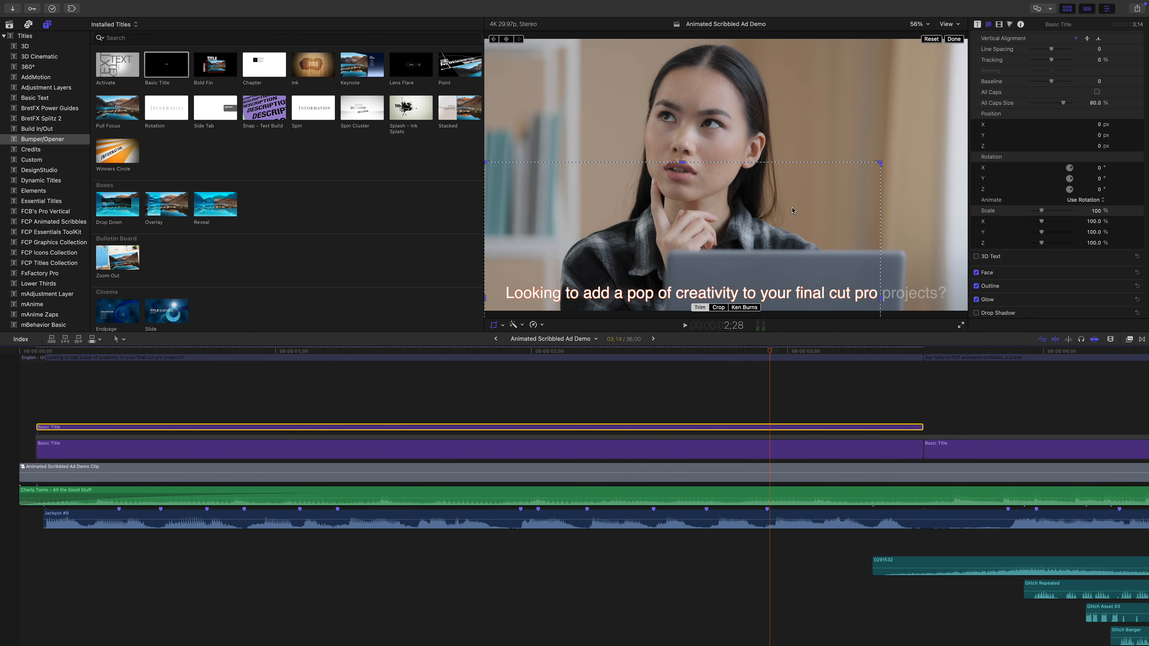
click(801, 293)
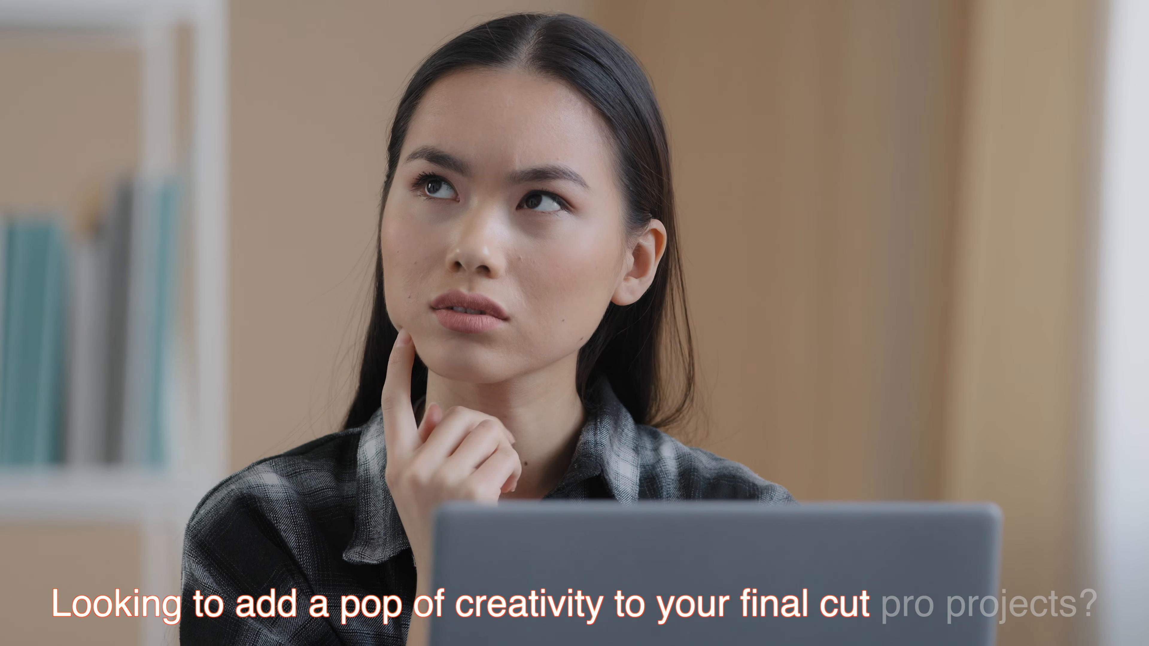
key(Escape)
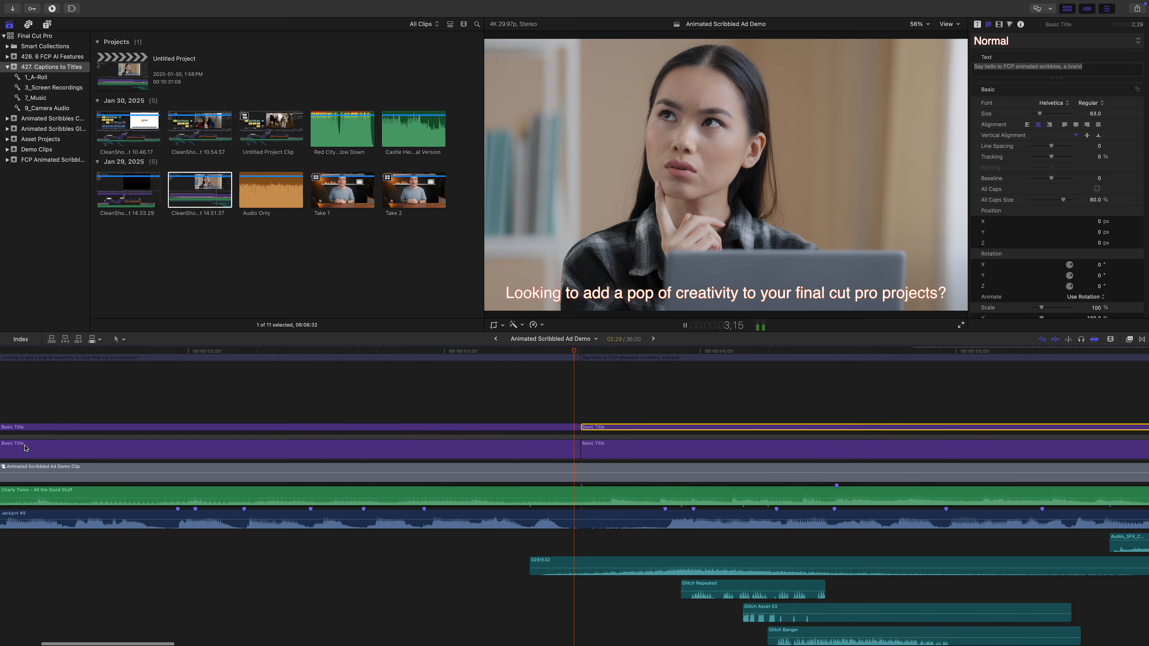